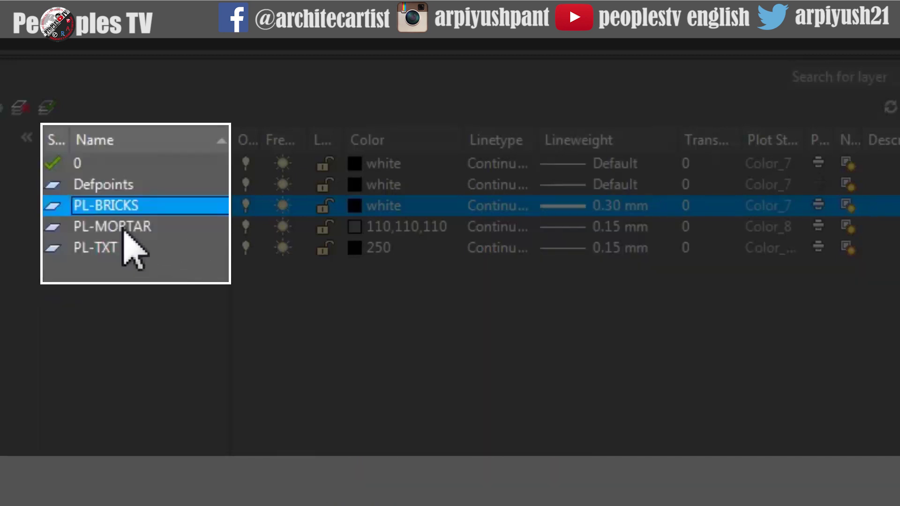
Review the PL-MORTAR and PL-TXT layers and their colour and lineweight settings
{"action": "left_click", "coordinate": [121, 227]}
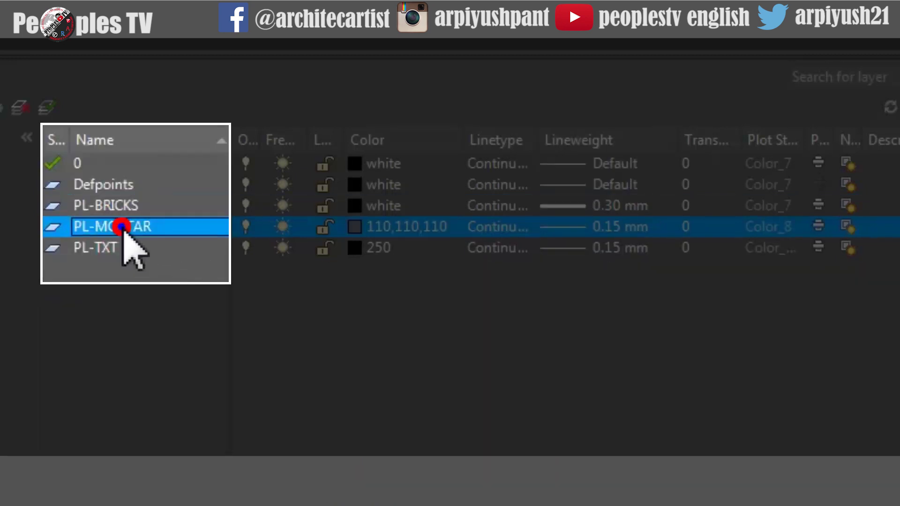
{"action": "left_click", "coordinate": [115, 250]}
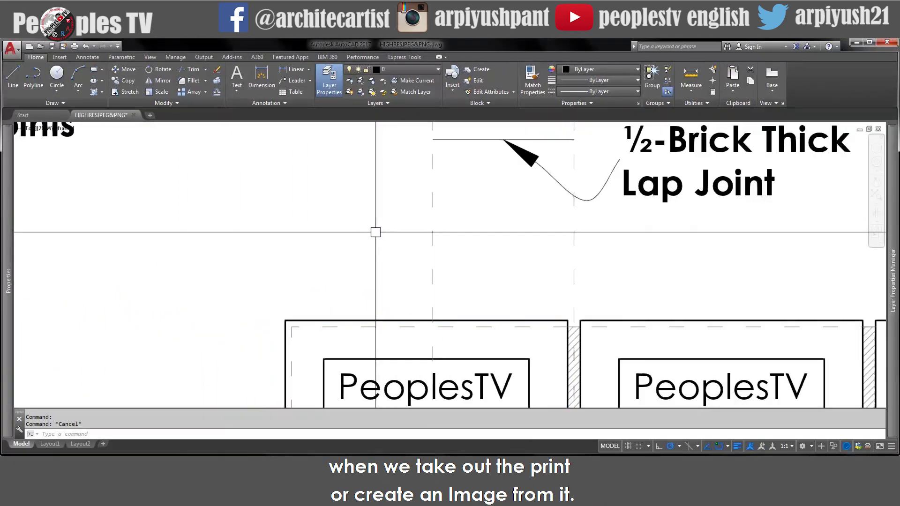
Zoom to show the whole drawing and save the file
{"action": "type", "text": "z"}
{"action": "key", "text": "space"}
{"action": "scroll", "coordinate": [374, 233], "scroll_direction": "down", "scroll_amount": 2}
{"action": "type", "text": "a"}
{"action": "key", "text": "space"}
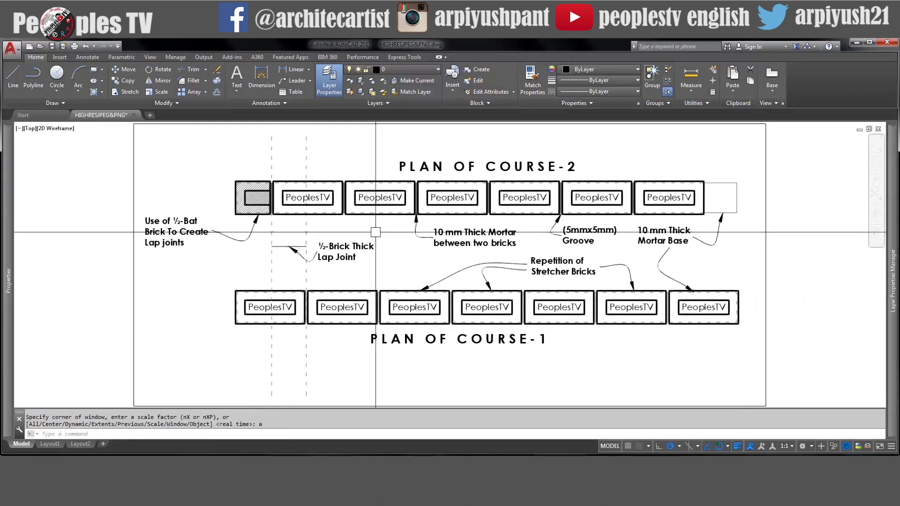
{"action": "key", "text": "ctrl+s"}
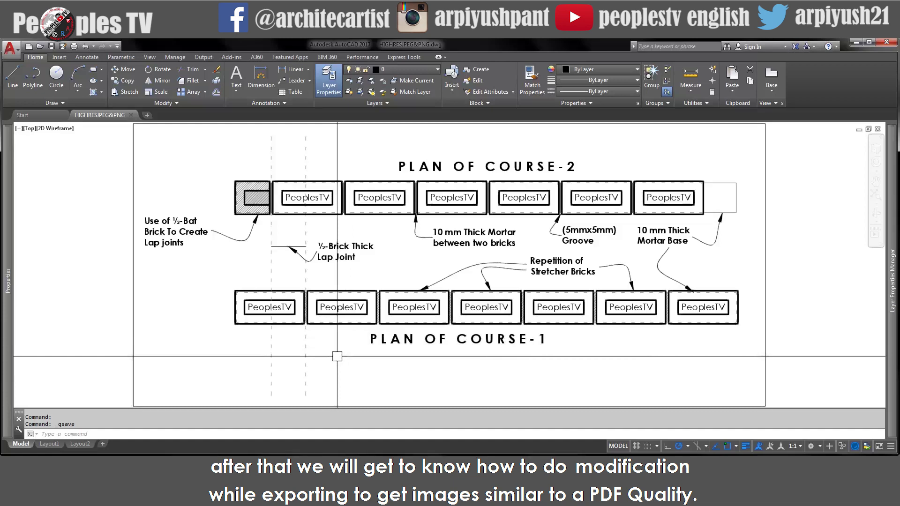
Start a plot with the PublishToWeb JPG.pc3 plotter and the default Sun Hi-Res (1600.00 x 1280.00 Pixels) paper size
{"action": "key", "text": "ctrl+p"}
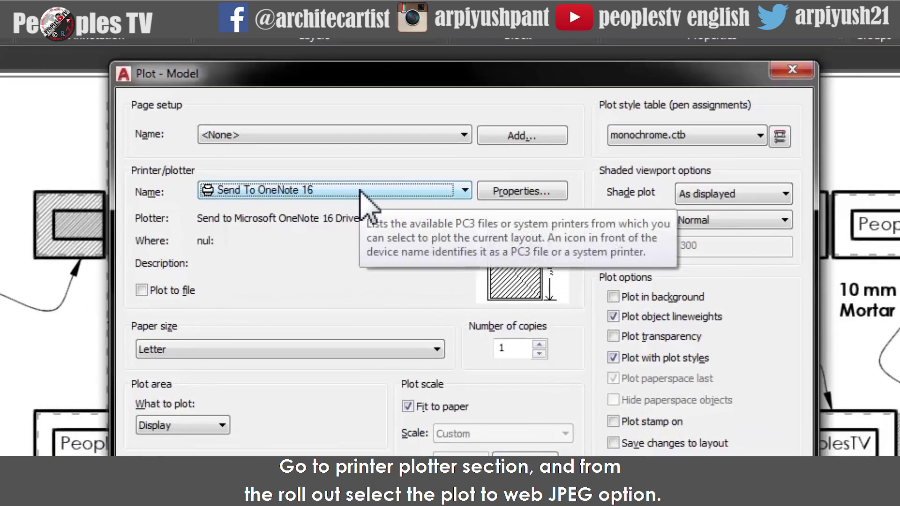
{"action": "left_click", "coordinate": [361, 192]}
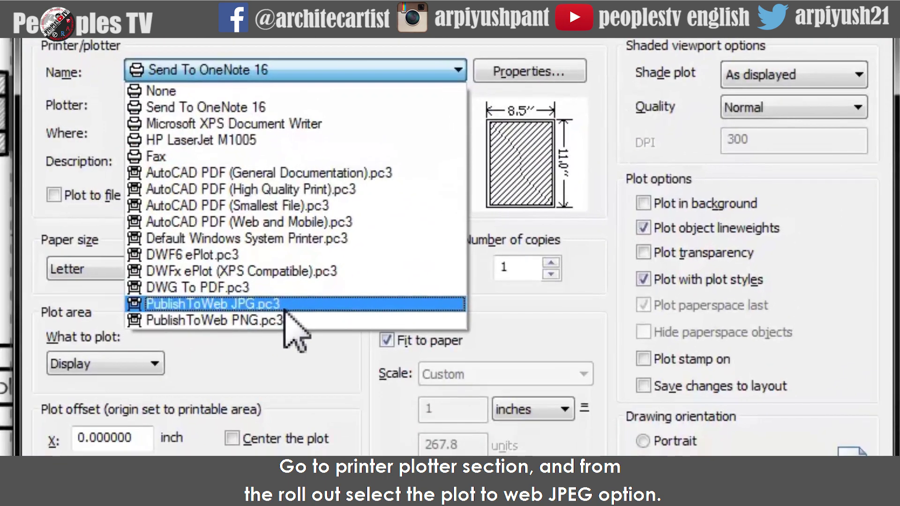
{"action": "left_click", "coordinate": [284, 307]}
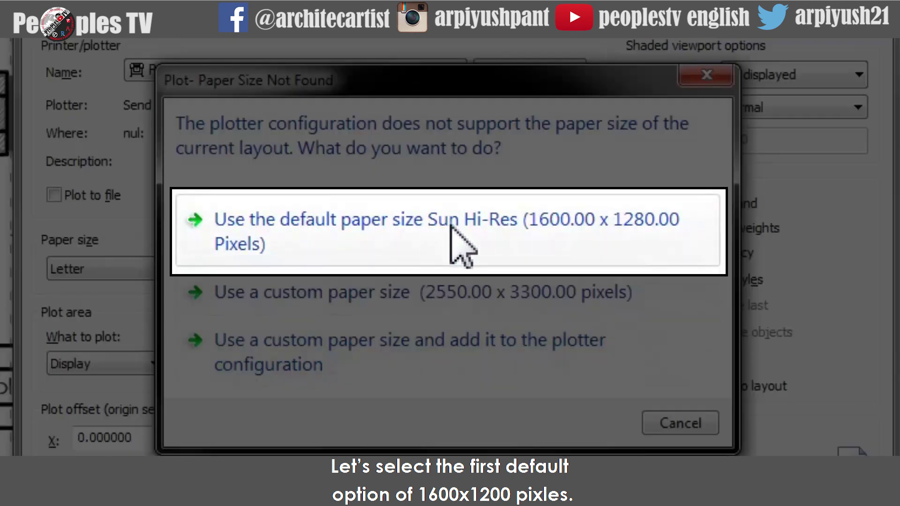
{"action": "left_click", "coordinate": [451, 225]}
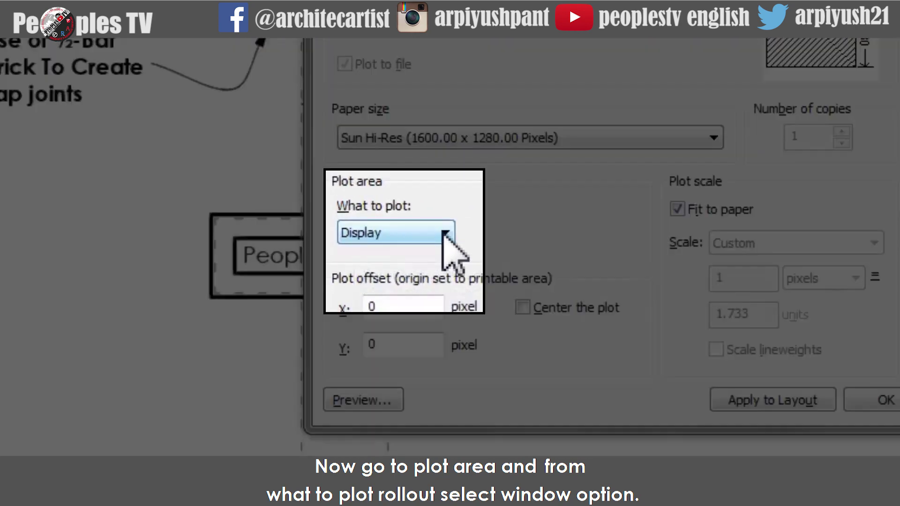
Set the plot area to a window matching the drawing's outer rectangular frame, and center the plot
{"action": "left_click", "coordinate": [266, 328]}
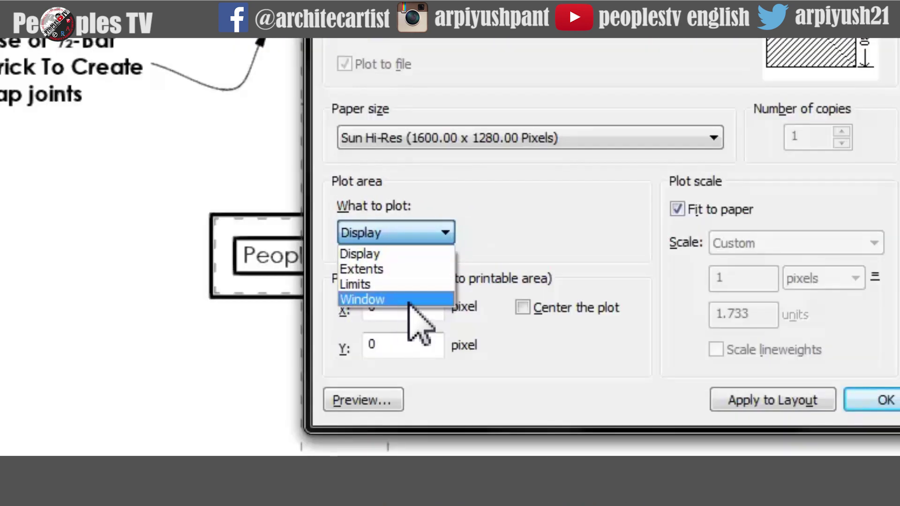
{"action": "left_click", "coordinate": [403, 299]}
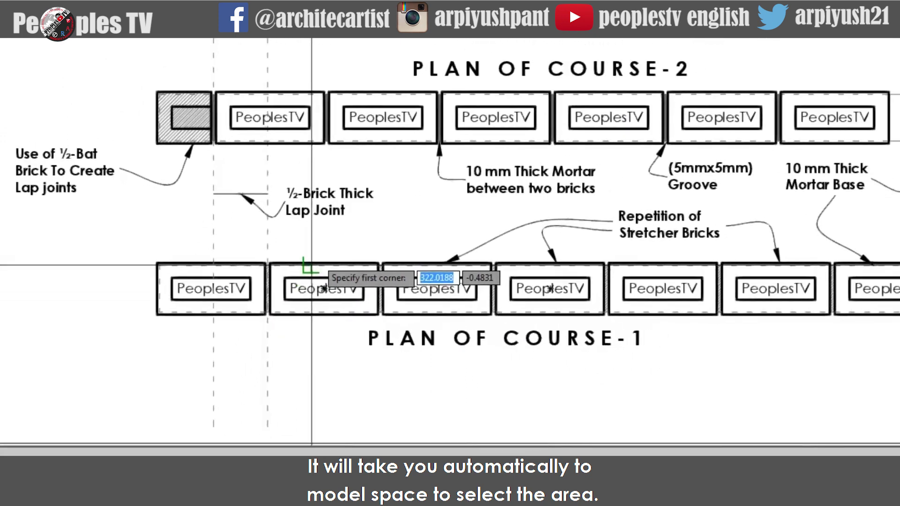
{"action": "scroll", "coordinate": [312, 266], "scroll_direction": "down", "scroll_amount": 4}
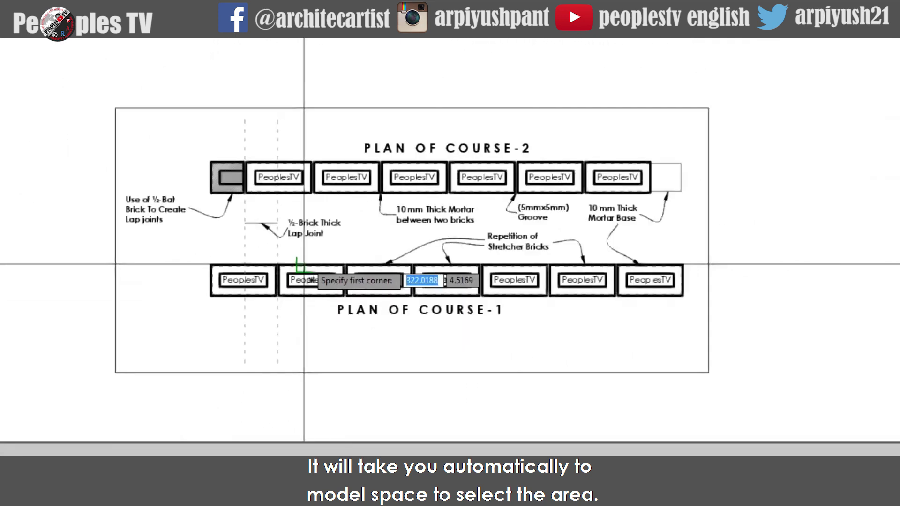
{"action": "left_click", "coordinate": [115, 107]}
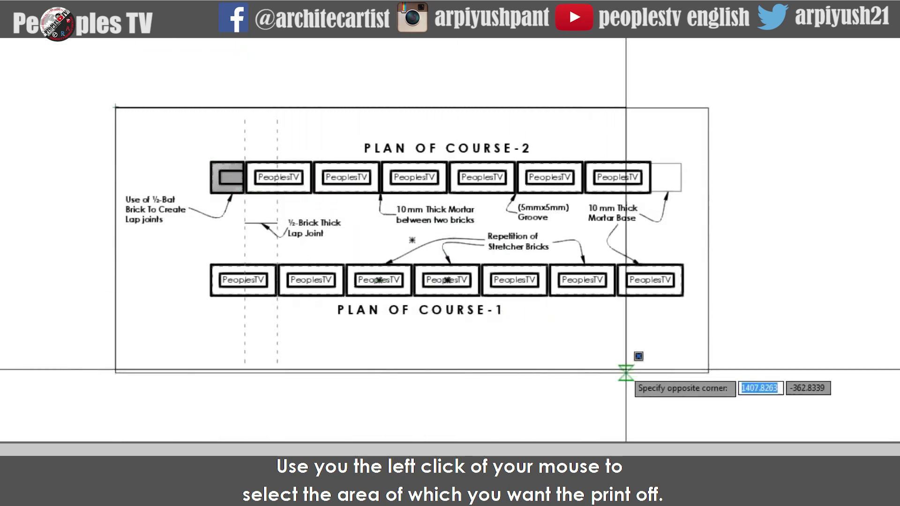
{"action": "left_click", "coordinate": [708, 373]}
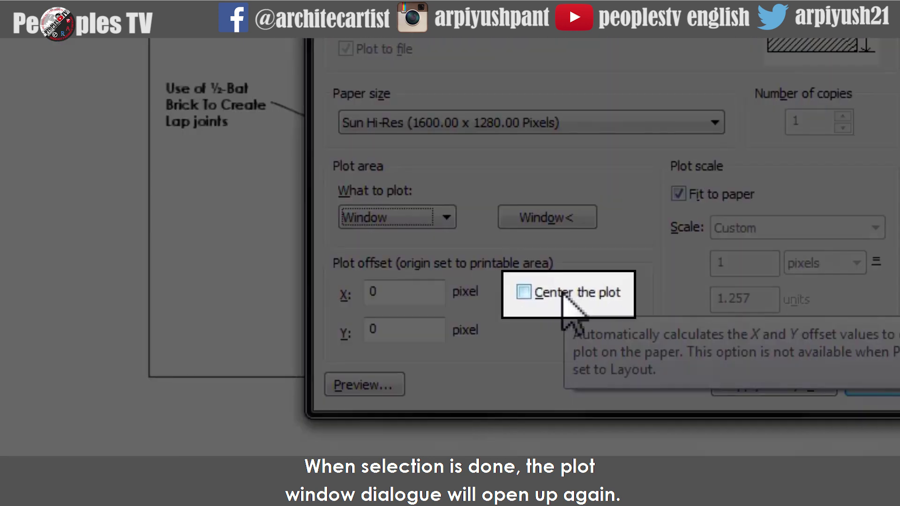
{"action": "left_click", "coordinate": [548, 294]}
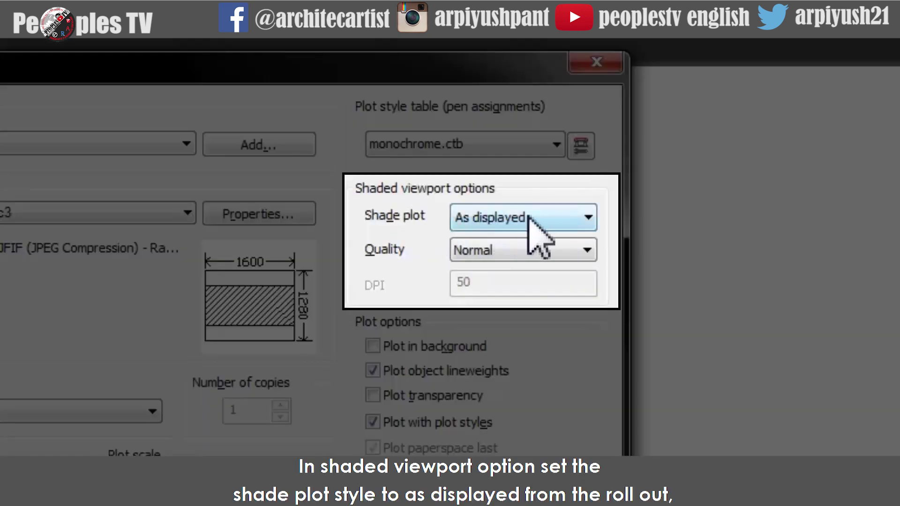
Set the shaded viewport options to shade plot As displayed and quality Maximum
{"action": "left_click", "coordinate": [529, 216]}
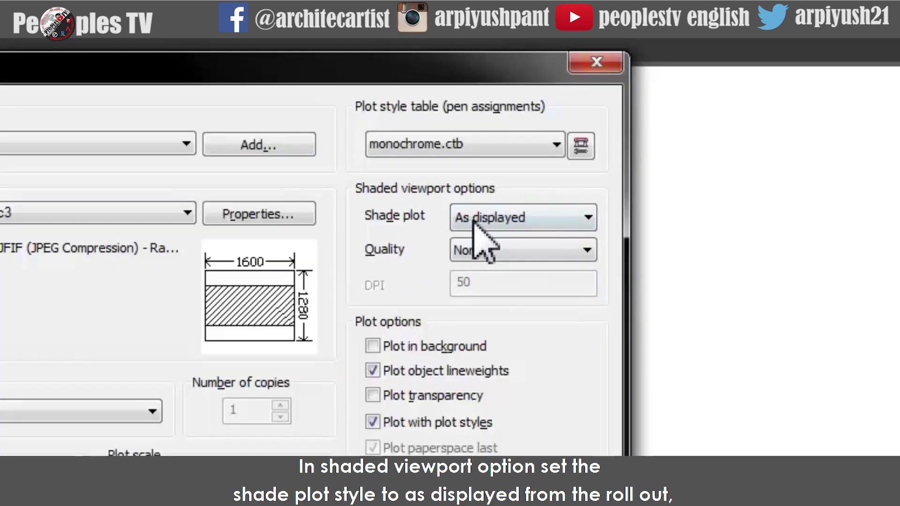
{"action": "left_click", "coordinate": [481, 220]}
{"action": "left_click", "coordinate": [490, 219]}
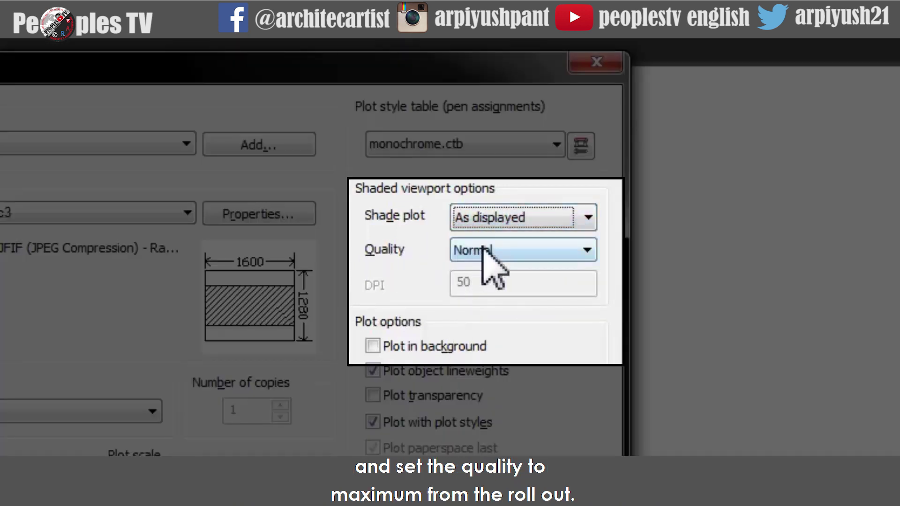
{"action": "left_click", "coordinate": [486, 246]}
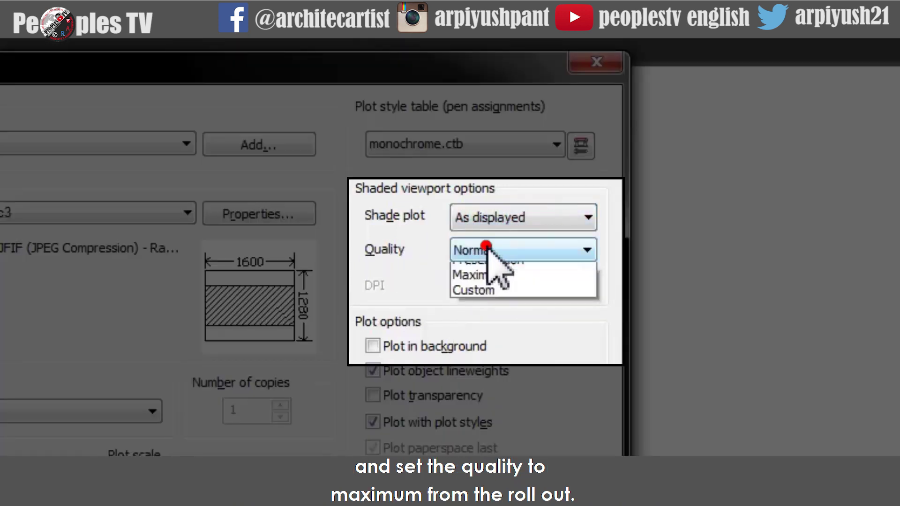
{"action": "left_click", "coordinate": [510, 332]}
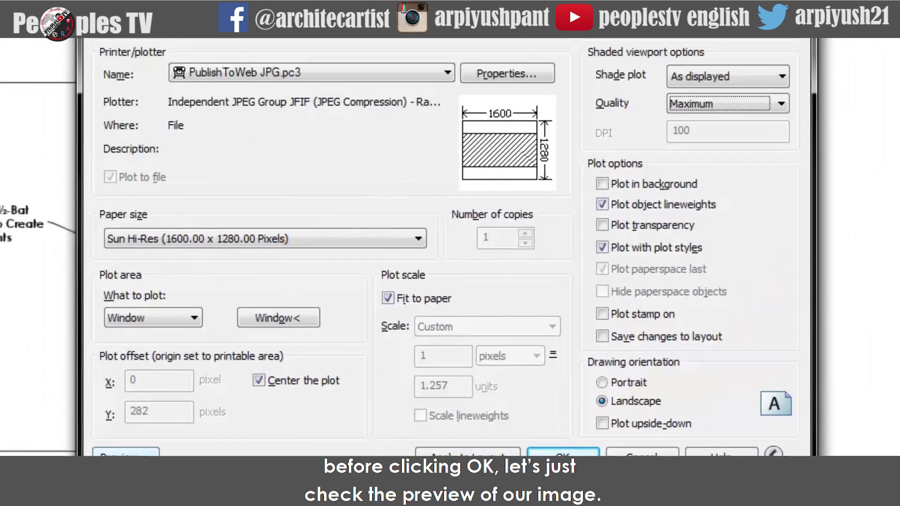
Preview the JPEG plot, inspect the brick courses up close, and return to the plot settings
{"action": "left_click", "coordinate": [125, 453]}
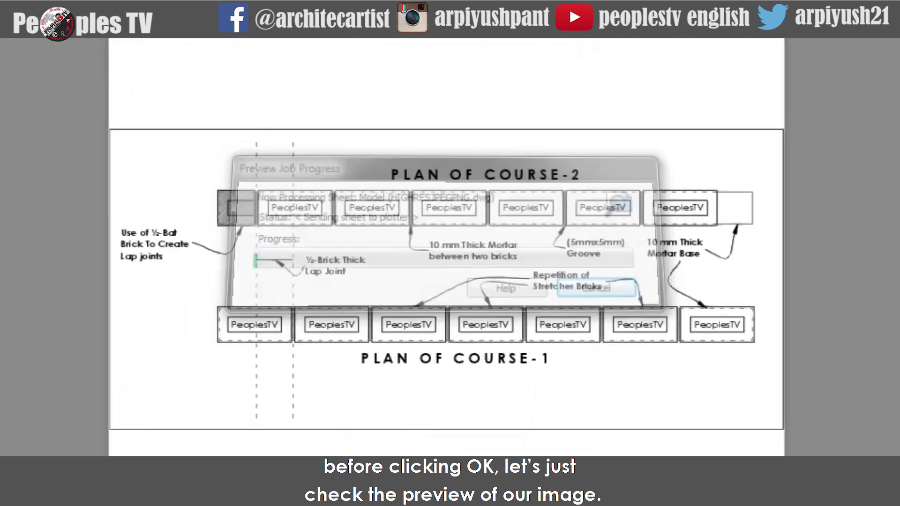
{"action": "scroll", "coordinate": [308, 320], "scroll_direction": "up", "scroll_amount": 3}
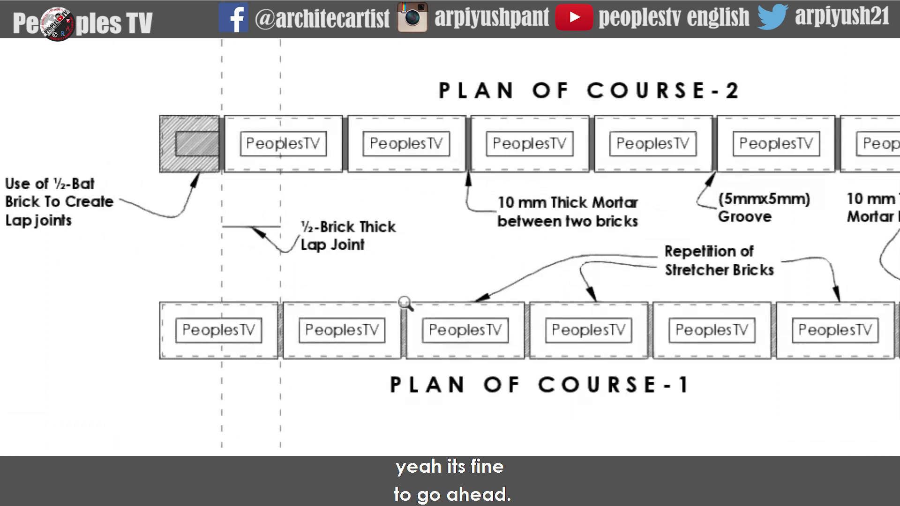
{"action": "right_click", "coordinate": [409, 307]}
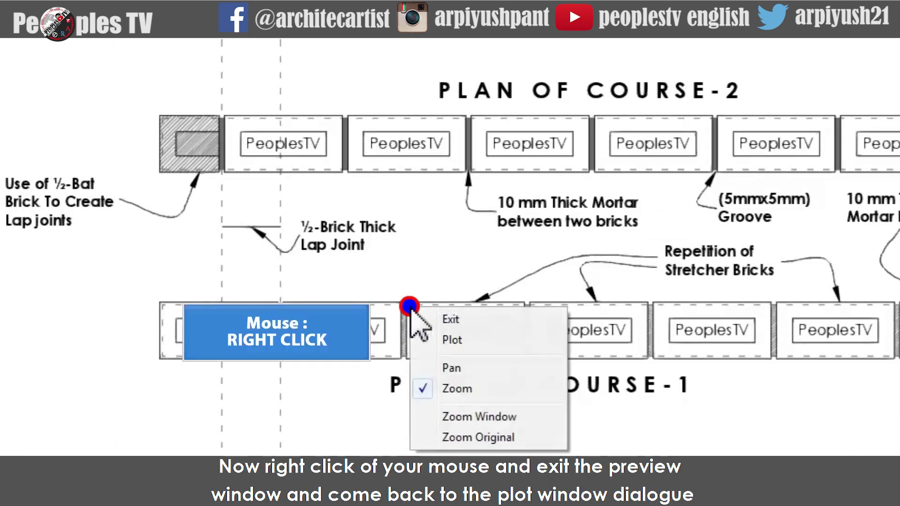
{"action": "left_click", "coordinate": [449, 319]}
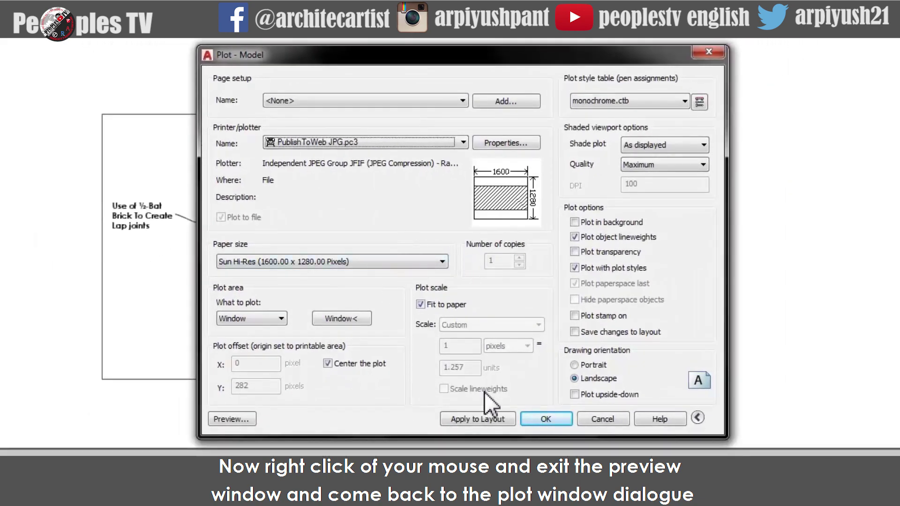
Accept the JPEG plot settings, browse to folder P, select IMAGE-1 as the plot file, and cancel the save
{"action": "left_click", "coordinate": [560, 417]}
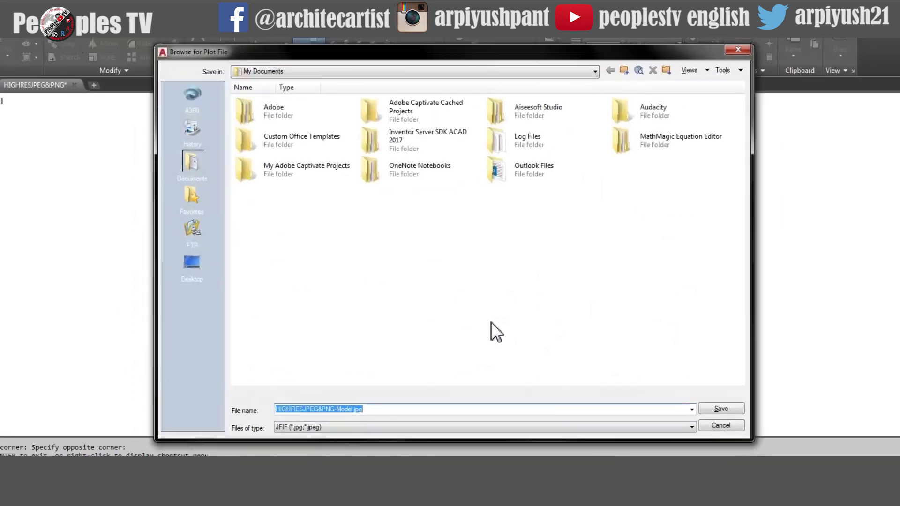
{"action": "left_click", "coordinate": [191, 263]}
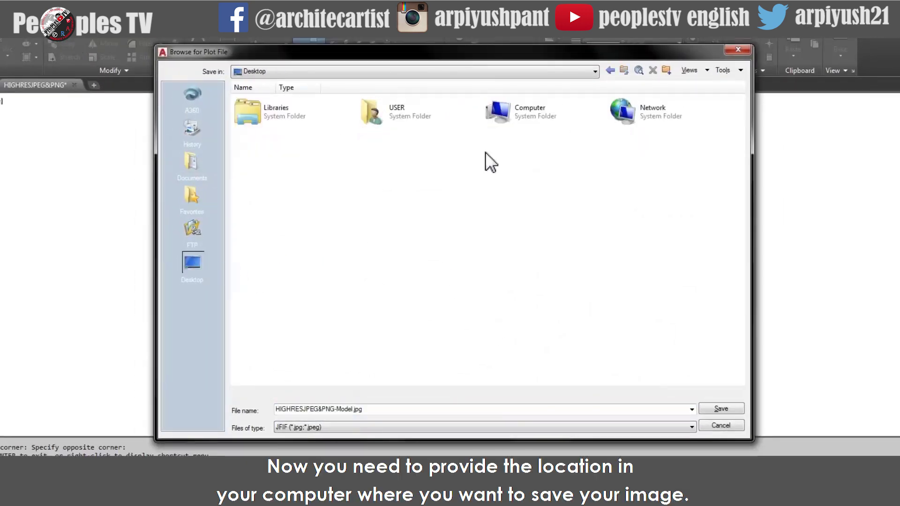
{"action": "double_click", "coordinate": [491, 112]}
{"action": "double_click", "coordinate": [502, 131]}
{"action": "double_click", "coordinate": [276, 229]}
{"action": "double_click", "coordinate": [389, 130]}
{"action": "double_click", "coordinate": [527, 112]}
{"action": "double_click", "coordinate": [648, 118]}
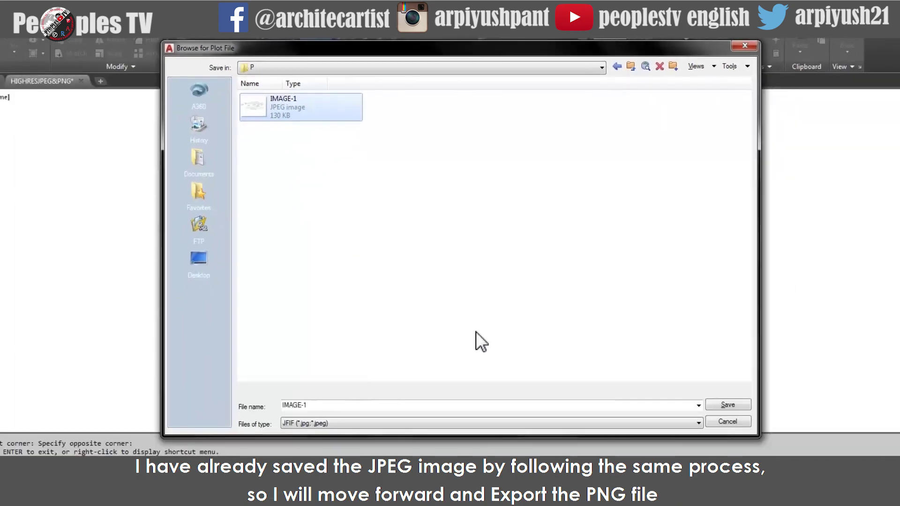
{"action": "left_click", "coordinate": [724, 421]}
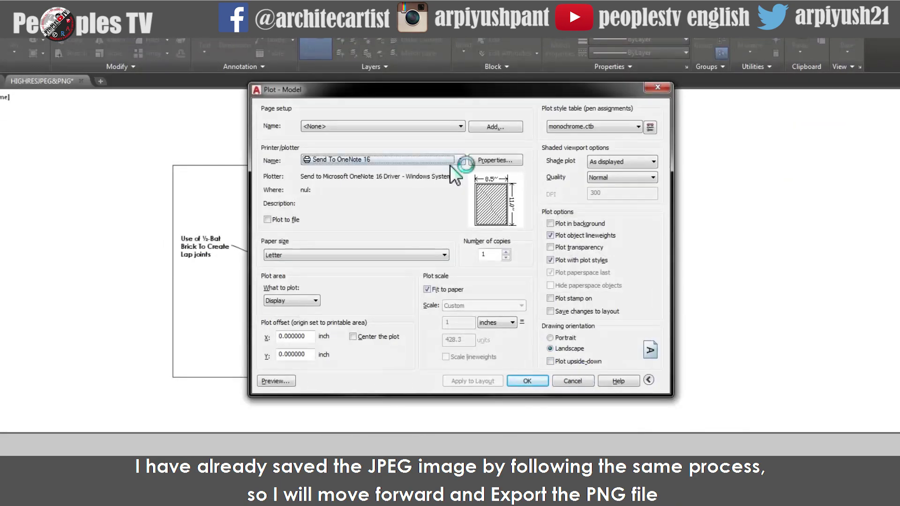
Choose the PublishToWeb PNG.pc3 plotter with the default Sun Hi-Res (1600.00 x 1280.00 Pixels) paper size
{"action": "left_click", "coordinate": [421, 159]}
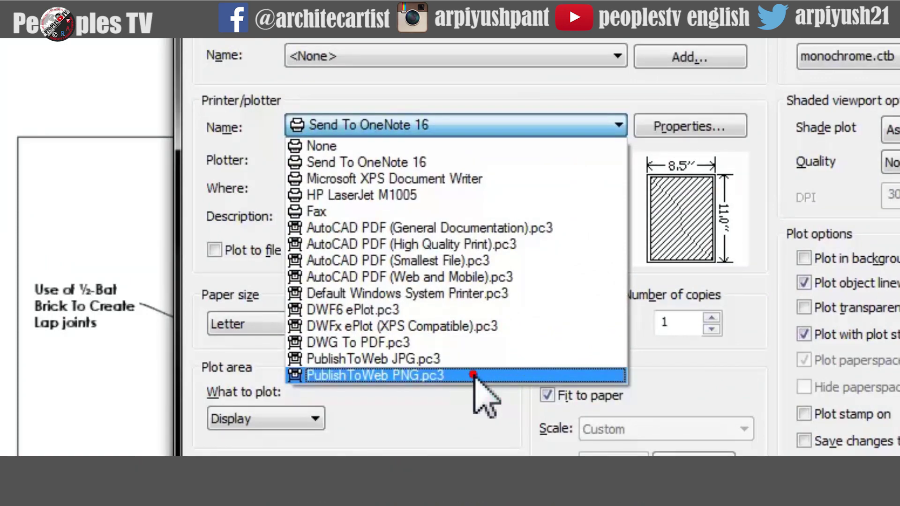
{"action": "left_click", "coordinate": [474, 374]}
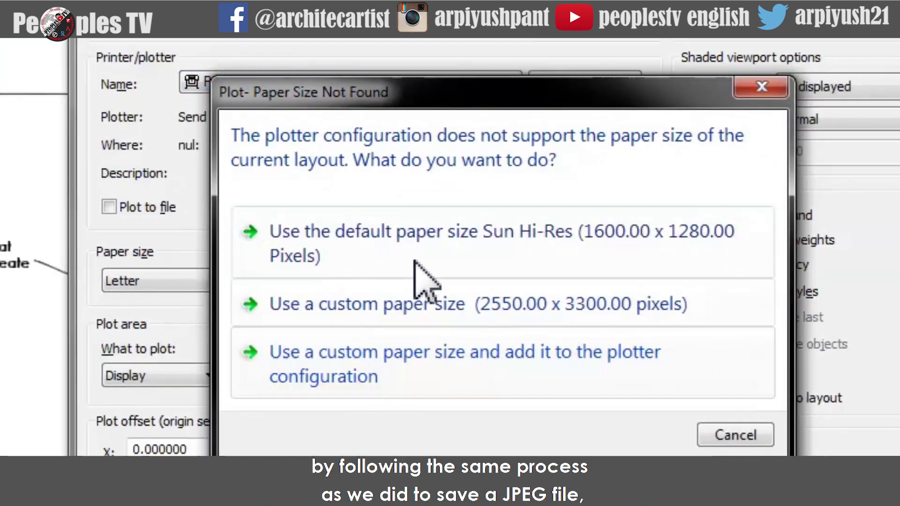
{"action": "left_click", "coordinate": [587, 298]}
Define the PNG plot area as a window around the drawing's outer frame and center the plot
{"action": "left_click", "coordinate": [313, 421]}
{"action": "left_click", "coordinate": [75, 275]}
{"action": "left_click", "coordinate": [76, 84]}
{"action": "left_click", "coordinate": [789, 415]}
{"action": "left_click", "coordinate": [539, 224]}
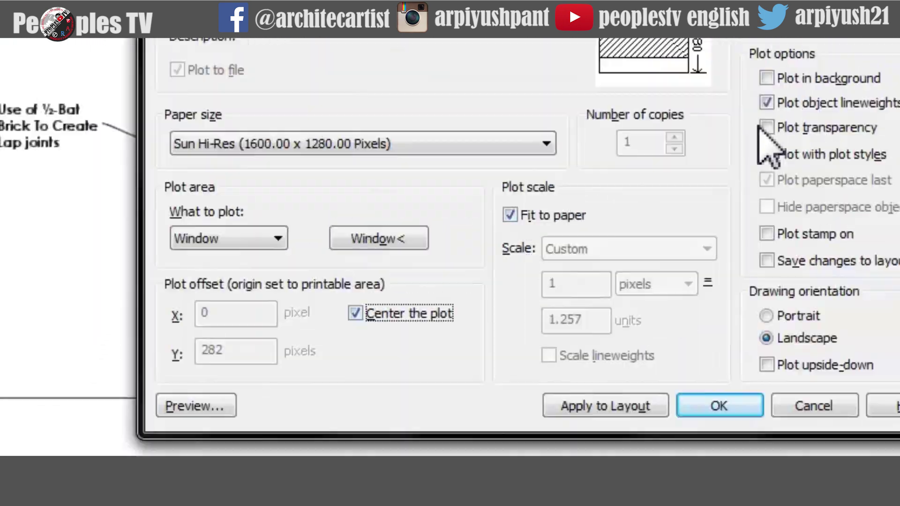
Set the shaded viewport quality of the PNG plot to Maximum
{"action": "left_click", "coordinate": [539, 253]}
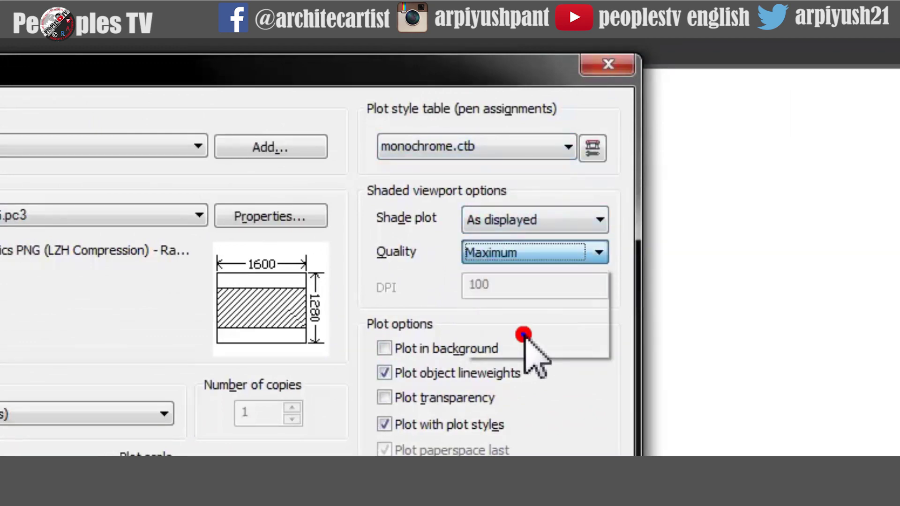
{"action": "left_click", "coordinate": [526, 334]}
Accept the PNG plot settings, browse to folder P, select IMAGE-2 as the plot file, and cancel the save
{"action": "left_click", "coordinate": [368, 429]}
{"action": "left_click", "coordinate": [196, 267]}
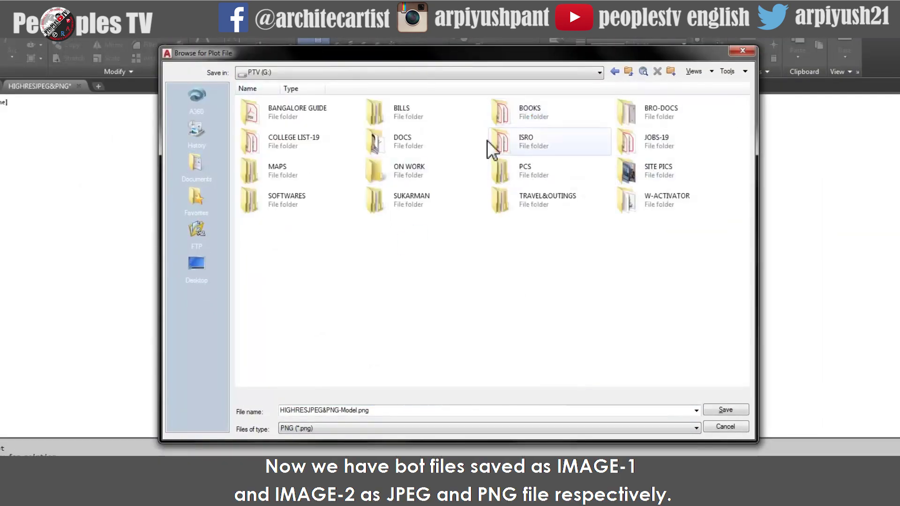
{"action": "double_click", "coordinate": [389, 168]}
{"action": "double_click", "coordinate": [380, 114]}
{"action": "double_click", "coordinate": [378, 116]}
{"action": "double_click", "coordinate": [510, 115]}
{"action": "double_click", "coordinate": [628, 115]}
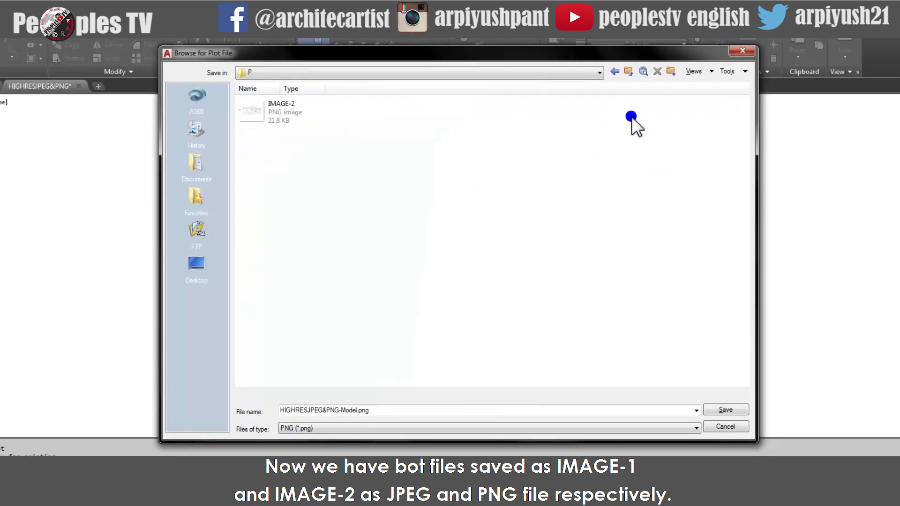
{"action": "left_click", "coordinate": [293, 122]}
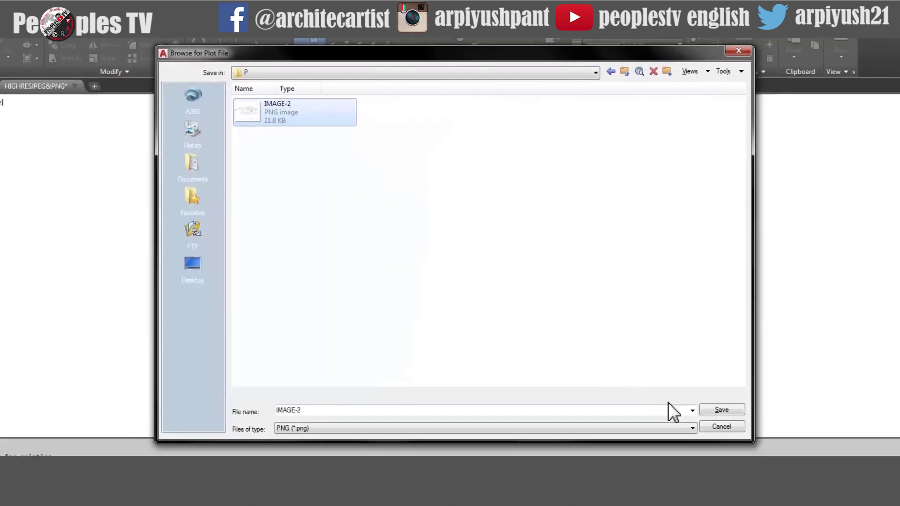
{"action": "left_click", "coordinate": [721, 427]}
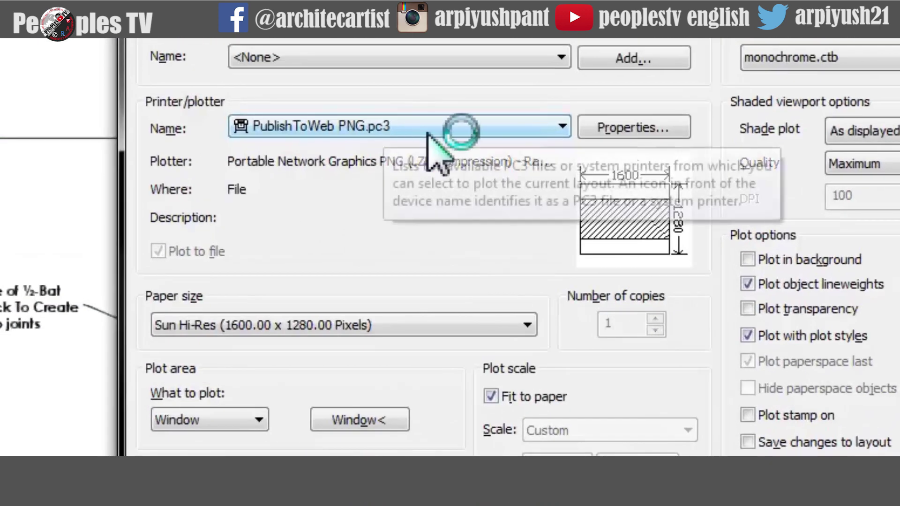
Choose the DWG To PDF.pc3 plotter with ISO expand A4 (297.00 x 210.00 MM) paper and preview the plot
{"action": "left_click", "coordinate": [427, 124]}
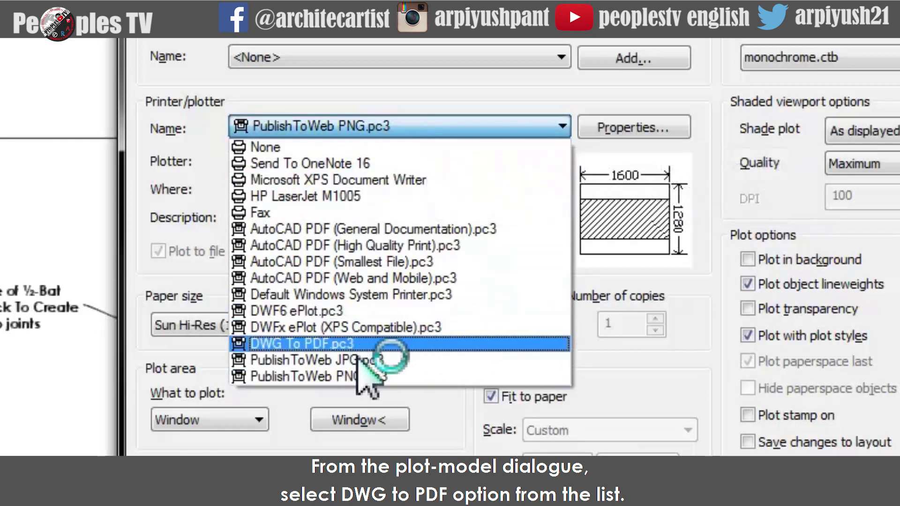
{"action": "left_click", "coordinate": [295, 345]}
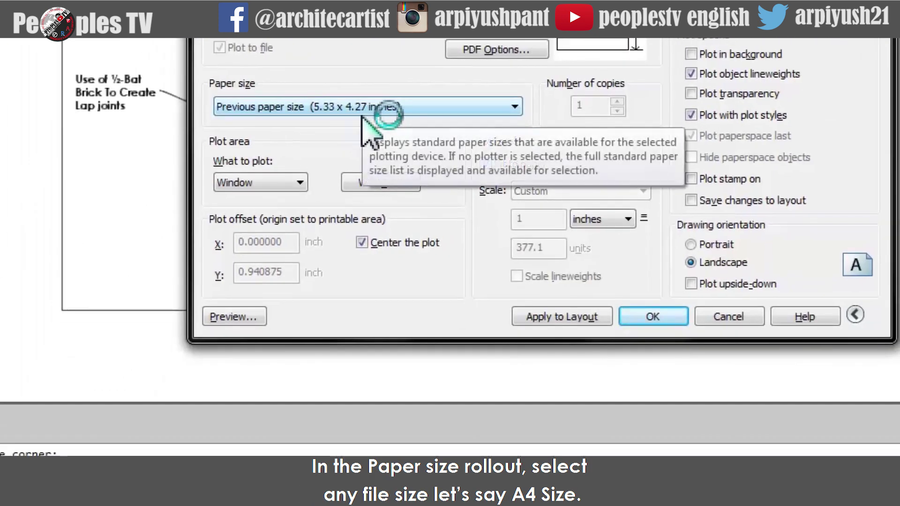
{"action": "left_click", "coordinate": [366, 112]}
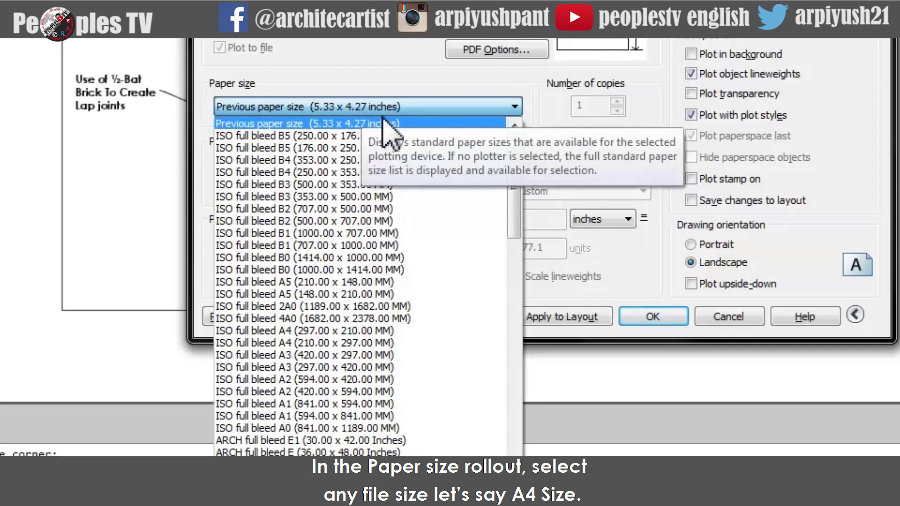
{"action": "left_click_drag", "start_coordinate": [518, 187], "coordinate": [516, 337]}
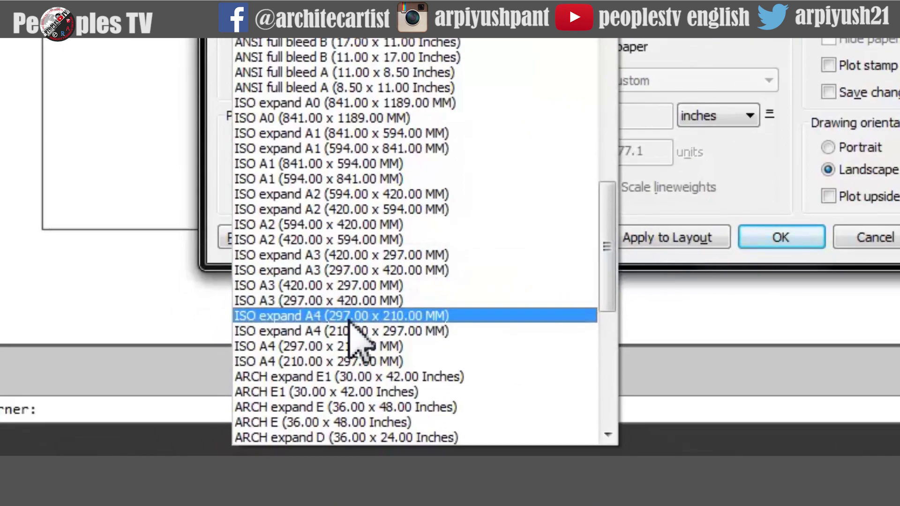
{"action": "left_click", "coordinate": [349, 317]}
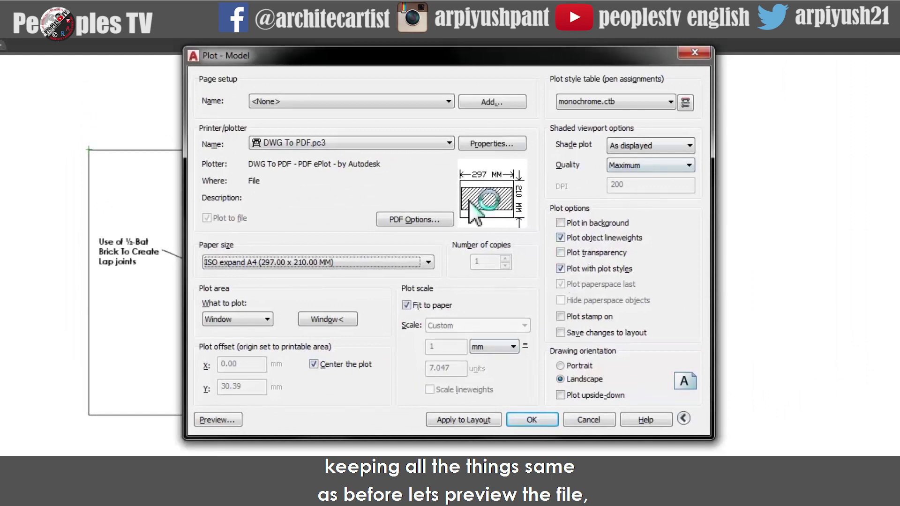
{"action": "left_click", "coordinate": [232, 420]}
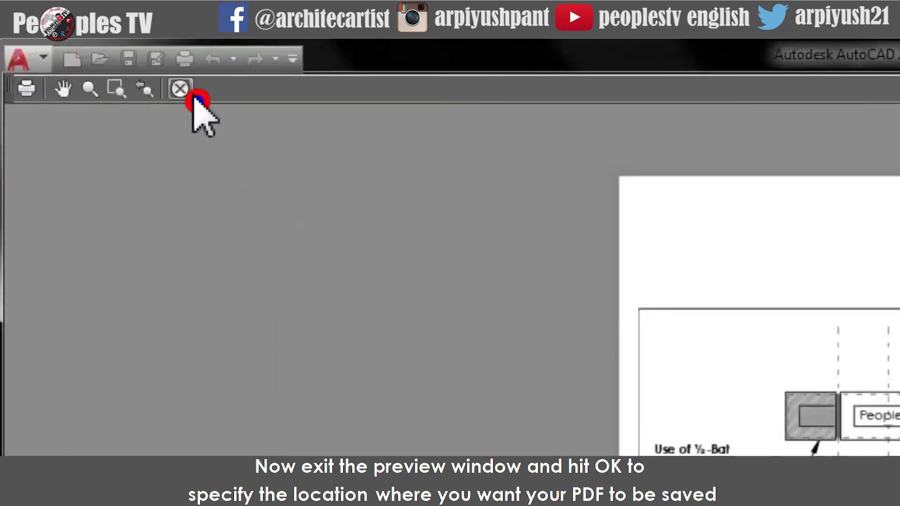
{"action": "left_click", "coordinate": [187, 91]}
Accept the PDF plot settings, browse to folder PDF, select the existing PDF file, and cancel the save
{"action": "left_click", "coordinate": [533, 419]}
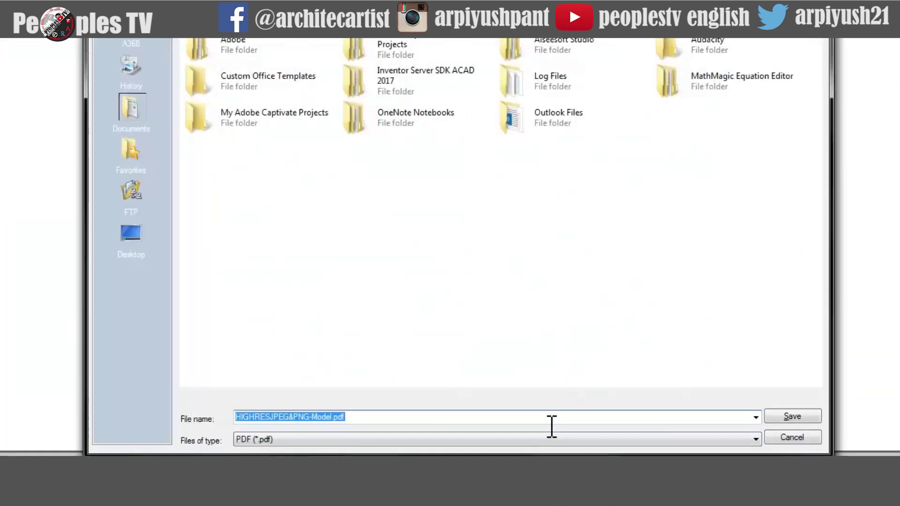
{"action": "double_click", "coordinate": [539, 112]}
{"action": "double_click", "coordinate": [527, 117]}
{"action": "double_click", "coordinate": [253, 297]}
{"action": "double_click", "coordinate": [361, 110]}
{"action": "double_click", "coordinate": [262, 111]}
{"action": "double_click", "coordinate": [557, 119]}
{"action": "double_click", "coordinate": [260, 138]}
{"action": "left_click", "coordinate": [285, 118]}
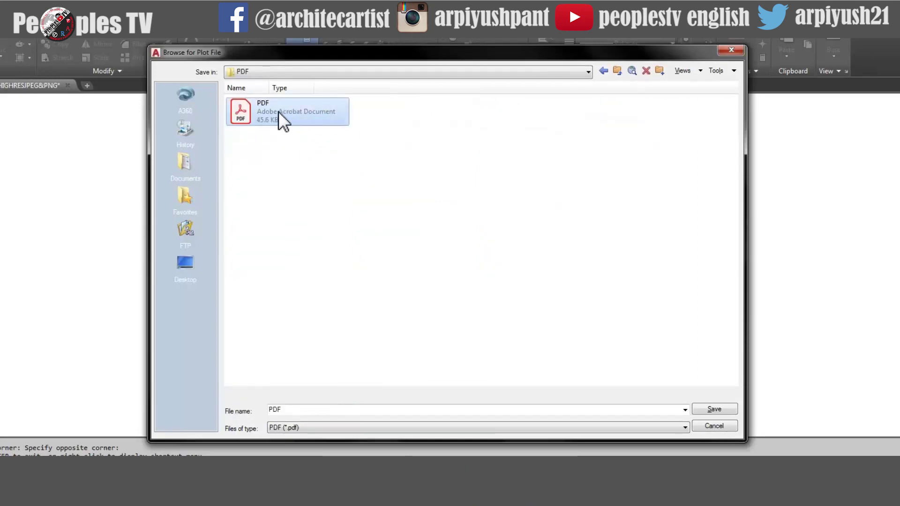
{"action": "left_click", "coordinate": [712, 426]}
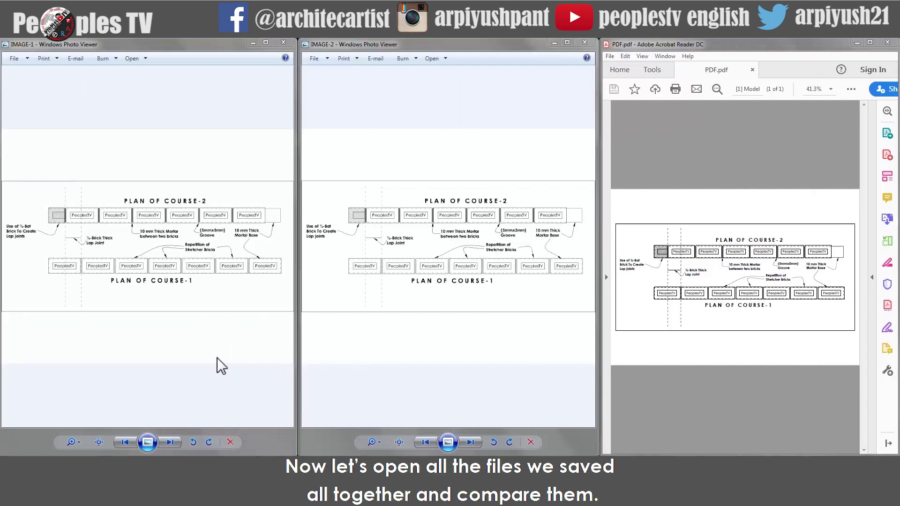
In Windows Photo Viewer, compare the text and line sharpness of IMAGE-1 (JPEG) and IMAGE-2 (PNG) at high magnification
{"action": "left_click", "coordinate": [221, 365]}
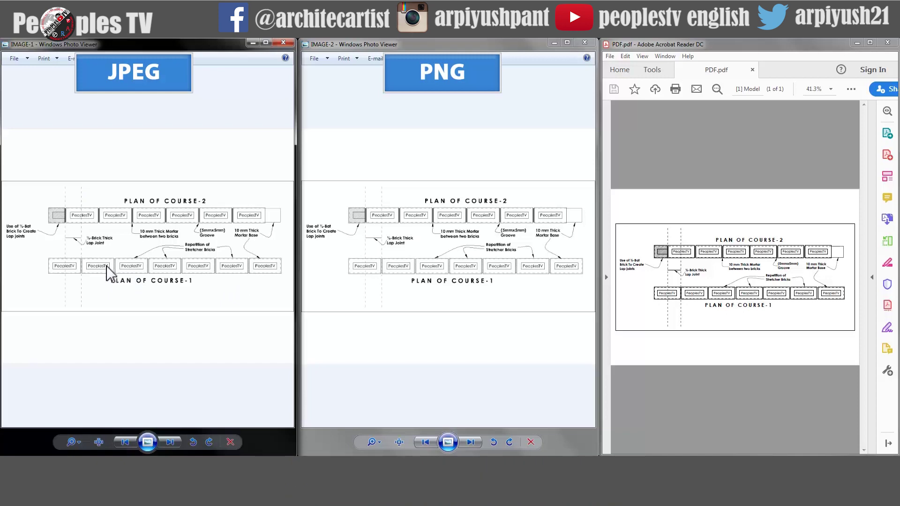
{"action": "scroll", "coordinate": [117, 265], "scroll_direction": "up", "scroll_amount": 4}
{"action": "scroll", "coordinate": [180, 253], "scroll_direction": "down", "scroll_amount": 2}
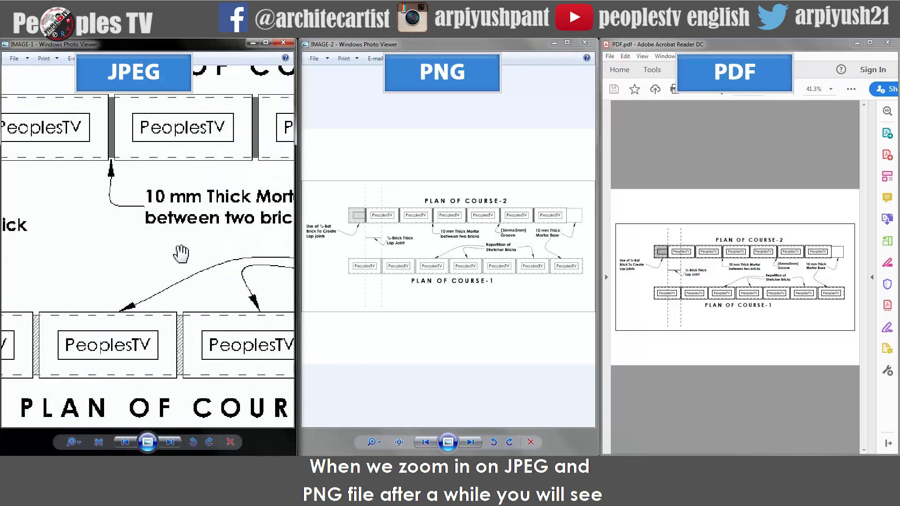
{"action": "left_click", "coordinate": [454, 258]}
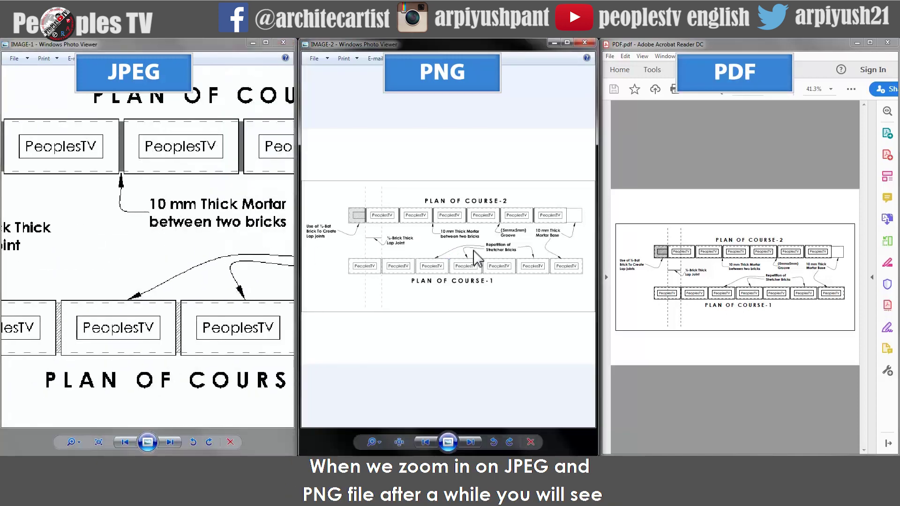
{"action": "scroll", "coordinate": [464, 243], "scroll_direction": "up", "scroll_amount": 5}
{"action": "left_click_drag", "start_coordinate": [456, 251], "coordinate": [560, 293]}
{"action": "left_click", "coordinate": [200, 253]}
{"action": "scroll", "coordinate": [207, 250], "scroll_direction": "up", "scroll_amount": 4}
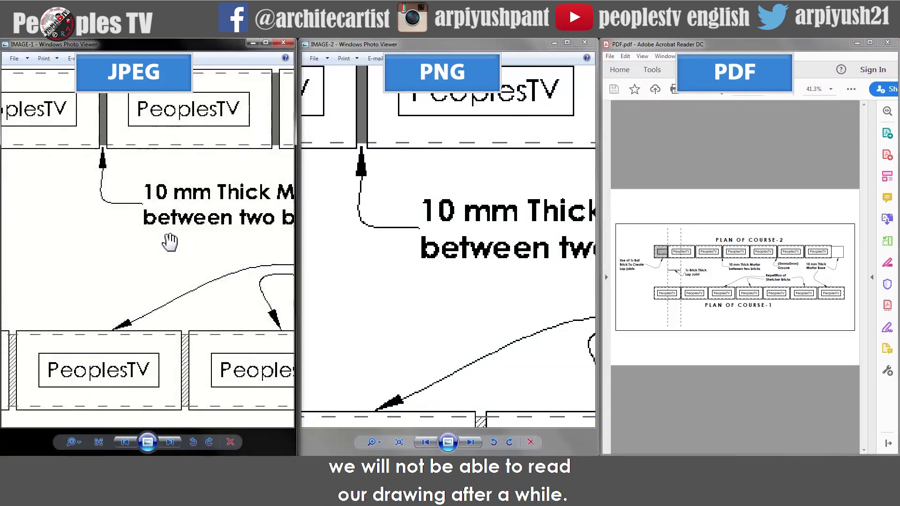
{"action": "scroll", "coordinate": [171, 249], "scroll_direction": "up", "scroll_amount": 1}
{"action": "left_click_drag", "start_coordinate": [177, 257], "coordinate": [182, 305]}
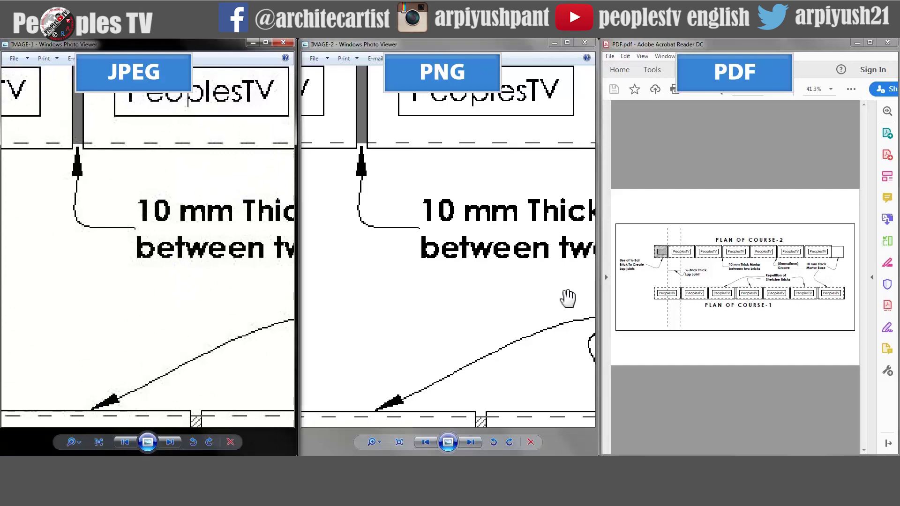
In Adobe Acrobat Reader, examine the text and line sharpness of PDF.pdf at several magnifications, up to 300% or more
{"action": "left_click", "coordinate": [781, 388]}
{"action": "scroll", "coordinate": [750, 267], "scroll_direction": "up", "scroll_amount": 8, "text": "ctrl"}
{"action": "scroll", "coordinate": [703, 256], "scroll_direction": "down", "scroll_amount": 3, "text": "ctrl"}
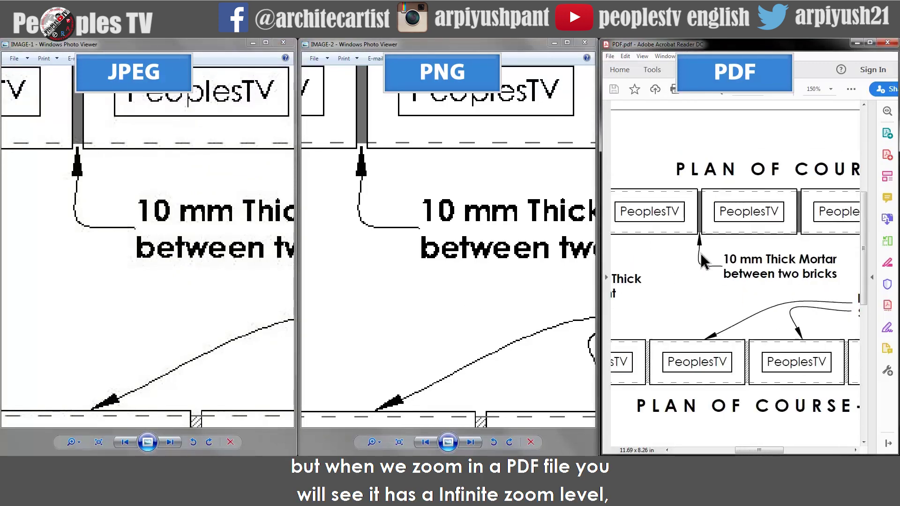
{"action": "scroll", "coordinate": [702, 248], "scroll_direction": "up", "scroll_amount": 3, "text": "ctrl"}
{"action": "scroll", "coordinate": [701, 237], "scroll_direction": "down", "scroll_amount": 5, "text": "ctrl"}
{"action": "scroll", "coordinate": [719, 249], "scroll_direction": "up", "scroll_amount": 3, "text": "ctrl"}
{"action": "scroll", "coordinate": [718, 248], "scroll_direction": "up", "scroll_amount": 1, "text": "ctrl"}
{"action": "scroll", "coordinate": [721, 265], "scroll_direction": "down", "scroll_amount": 1}
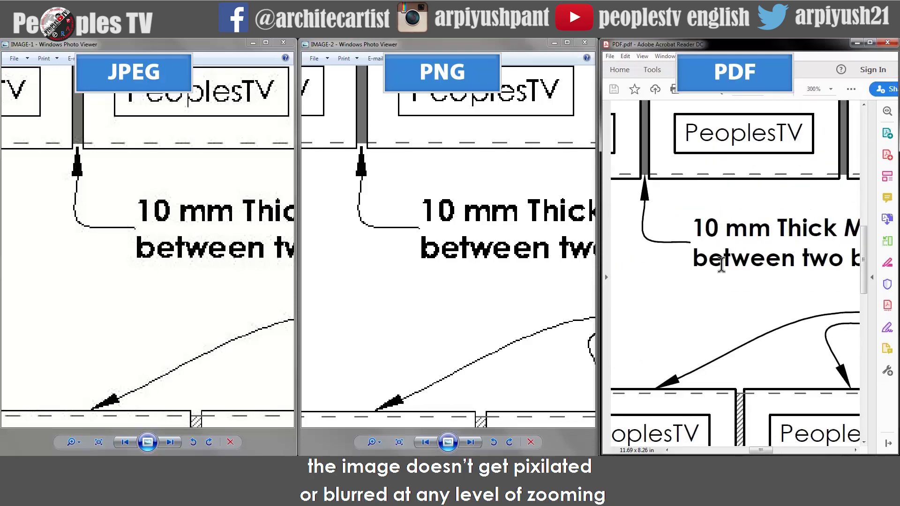
{"action": "scroll", "coordinate": [720, 262], "scroll_direction": "up", "scroll_amount": 2}
{"action": "scroll", "coordinate": [696, 246], "scroll_direction": "up", "scroll_amount": 1}
{"action": "scroll", "coordinate": [698, 255], "scroll_direction": "down", "scroll_amount": 1}
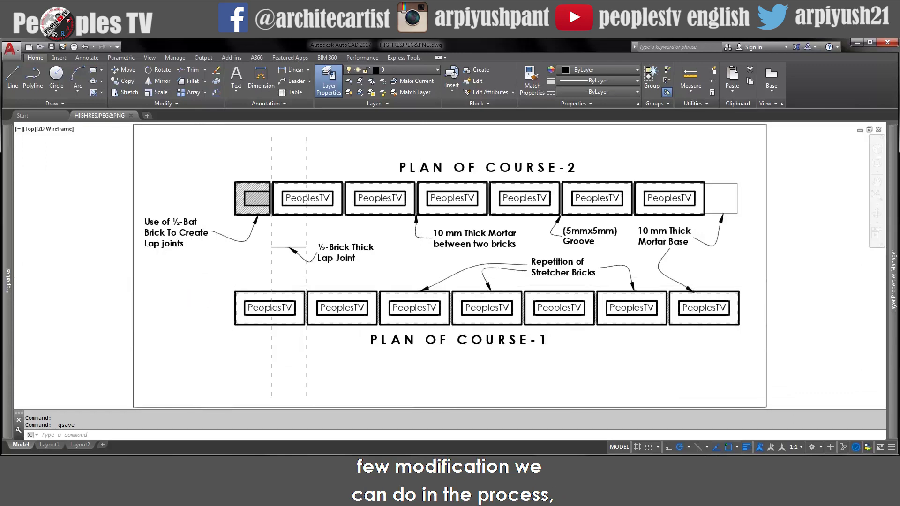
In AutoCAD, start a new plot with the PublishToWeb PNG.pc3 plotter and its default Sun Hi-Res (1600.00 x 1280.00 Pixels) paper size
{"action": "key", "text": "ctrl+p"}
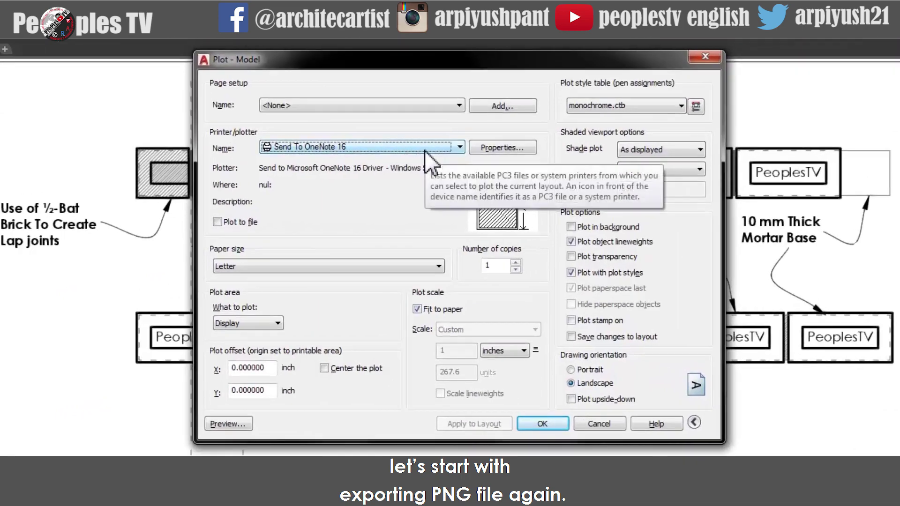
{"action": "left_click", "coordinate": [446, 181]}
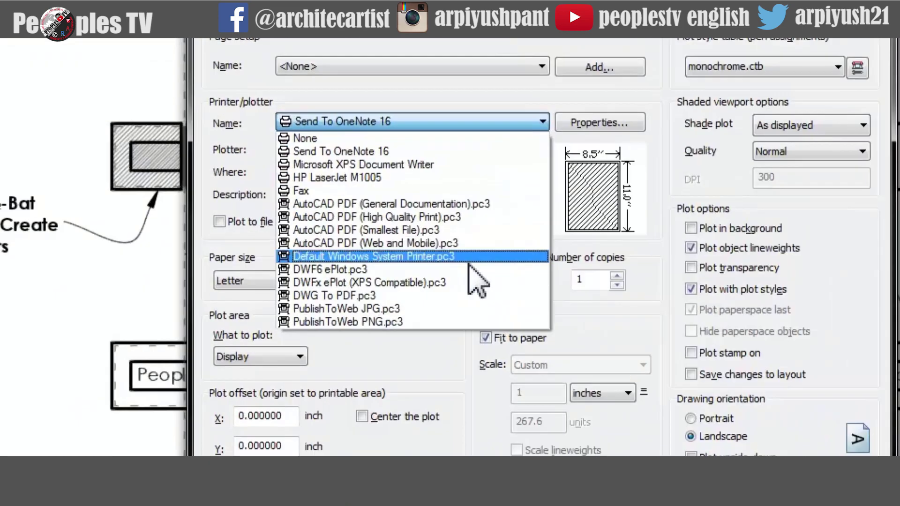
{"action": "left_click", "coordinate": [421, 321]}
{"action": "left_click", "coordinate": [441, 236]}
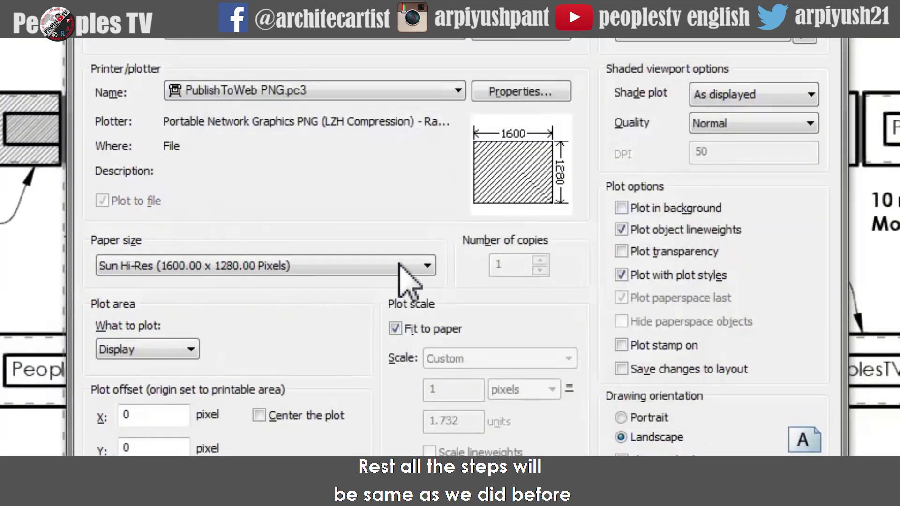
Define a centered window plot area around the drawing's outer frame with Maximum shaded viewport quality
{"action": "left_click", "coordinate": [148, 349]}
{"action": "left_click", "coordinate": [122, 407]}
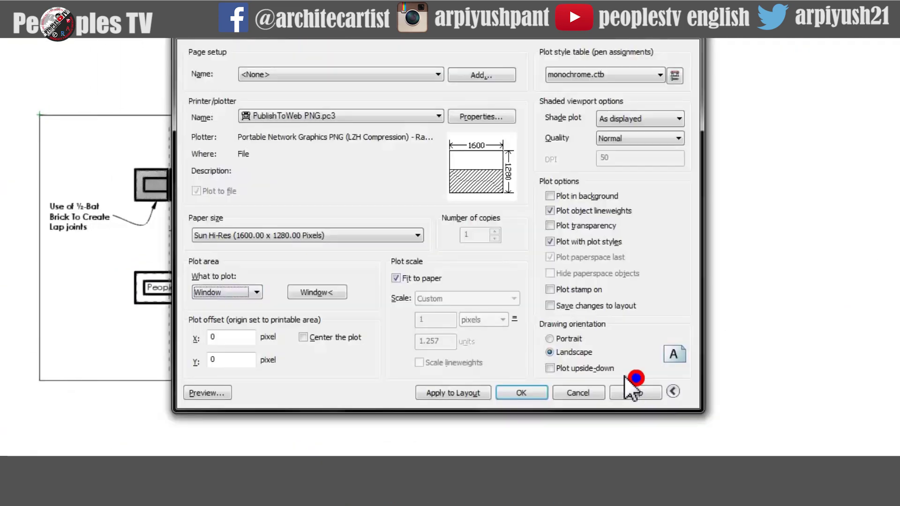
{"action": "left_click", "coordinate": [259, 415]}
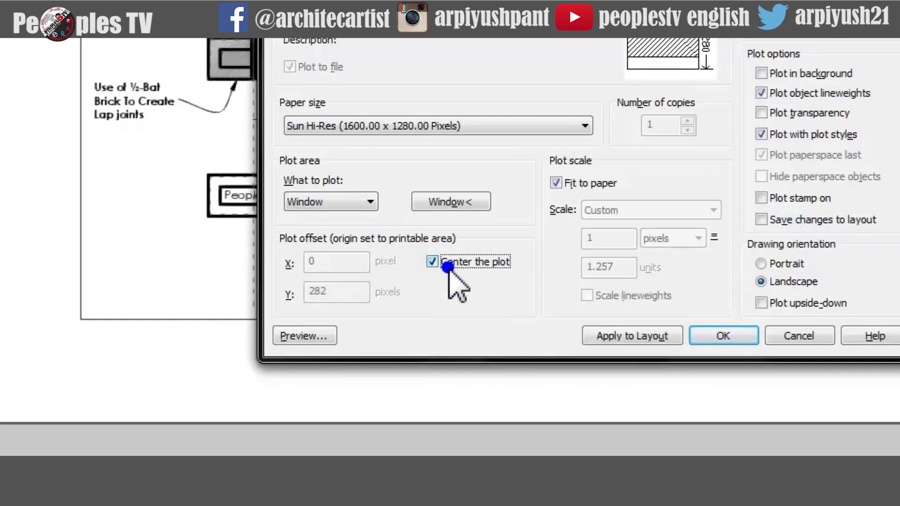
{"action": "left_click", "coordinate": [731, 215]}
{"action": "left_click", "coordinate": [670, 295]}
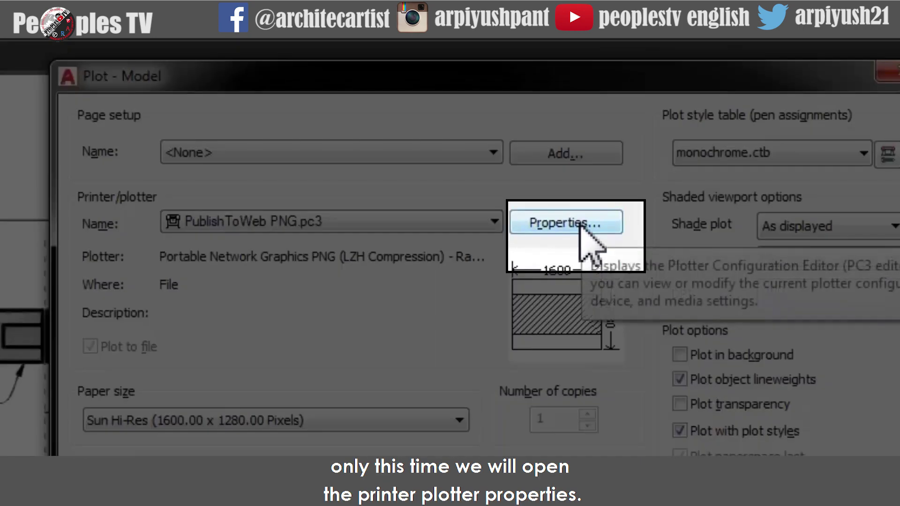
Open the PNG plotter's configuration and display its Custom Paper Sizes settings
{"action": "left_click", "coordinate": [580, 223]}
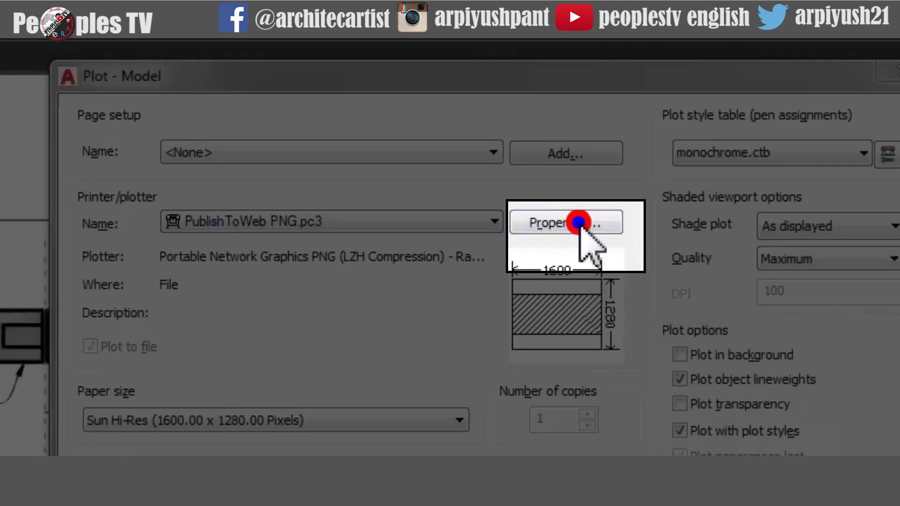
{"action": "left_click_drag", "start_coordinate": [577, 143], "coordinate": [768, 98]}
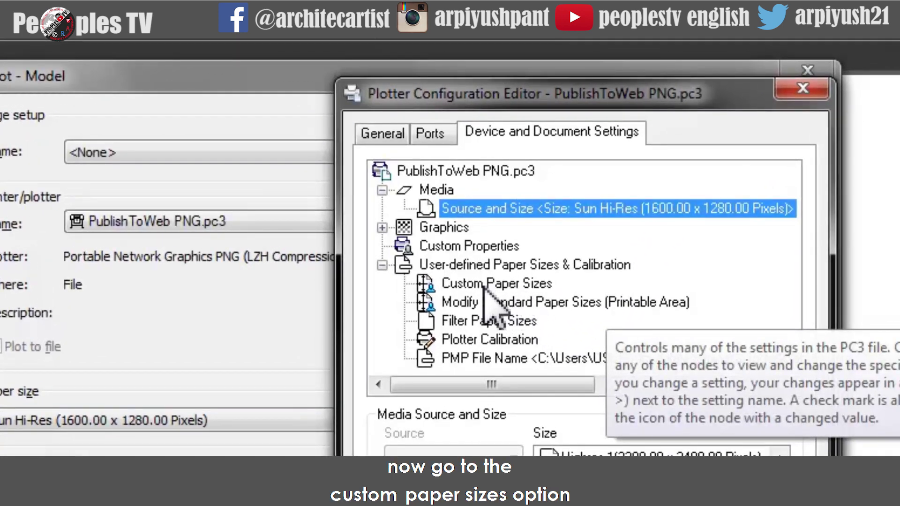
{"action": "left_click", "coordinate": [483, 285]}
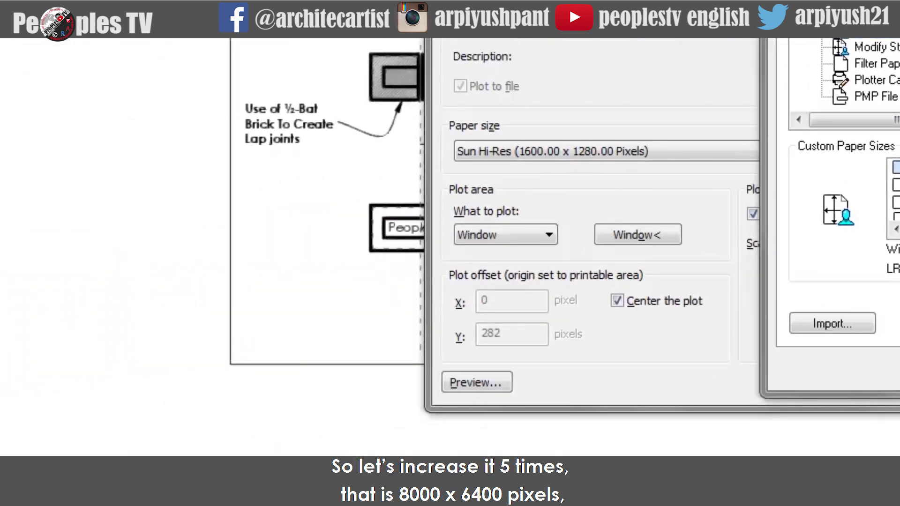
In Calculator, multiply the 1600 x 1280 pixel paper width and height by 5
{"action": "mouse_move", "coordinate": [178, 139]}
{"action": "left_mouse_down"}
{"action": "mouse_move", "coordinate": [197, 54]}
{"action": "mouse_move", "coordinate": [218, 39]}
{"action": "mouse_move", "coordinate": [245, 41]}
{"action": "left_mouse_up"}
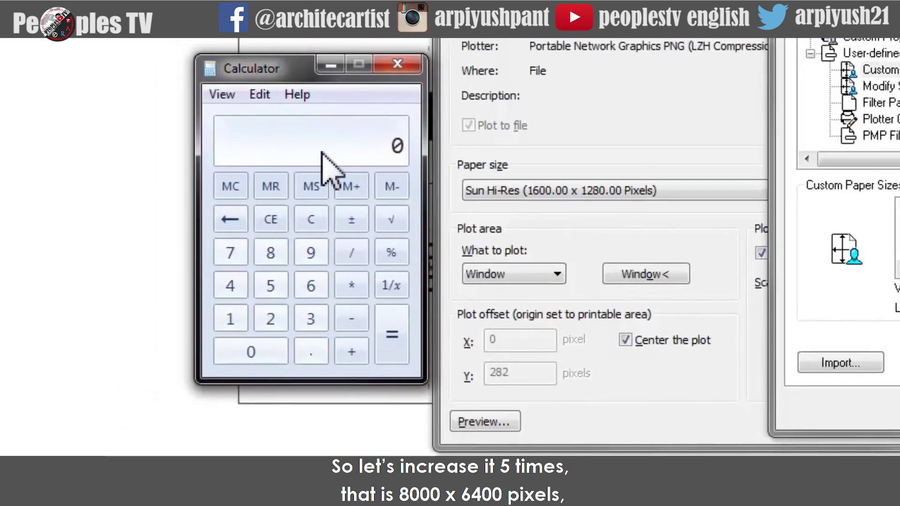
{"action": "type", "text": "1600"}
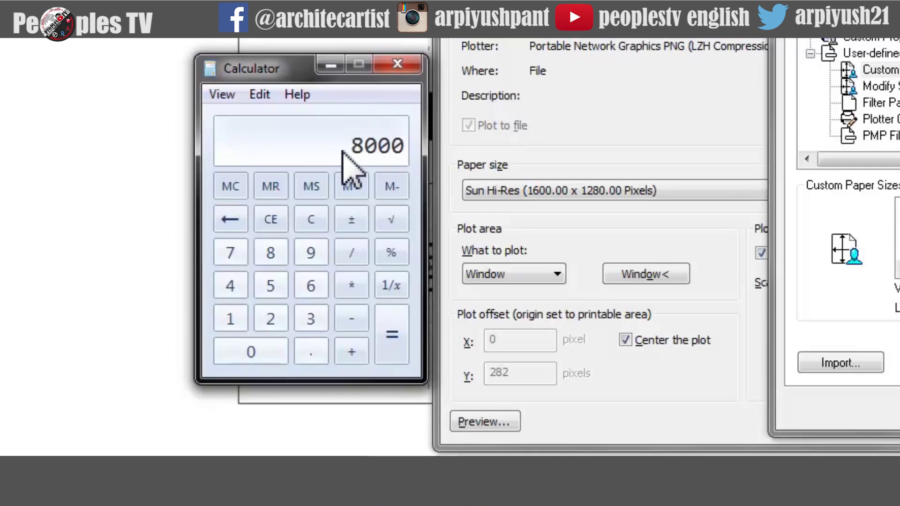
{"action": "left_click", "coordinate": [311, 186]}
{"action": "left_click", "coordinate": [271, 219]}
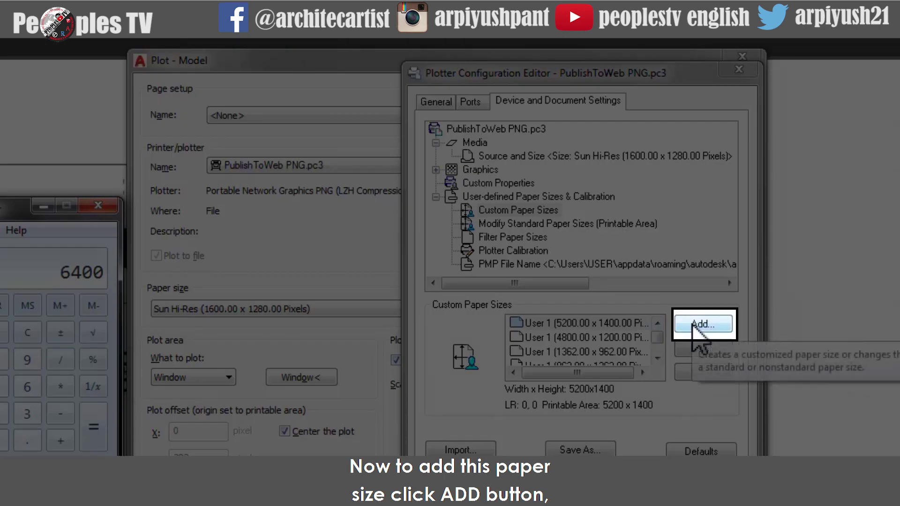
In AutoCAD, add a custom paper size from scratch with width 8000, height 6400 and units in pixels
{"action": "left_click", "coordinate": [703, 322]}
{"action": "left_click_drag", "start_coordinate": [492, 142], "coordinate": [364, 149]}
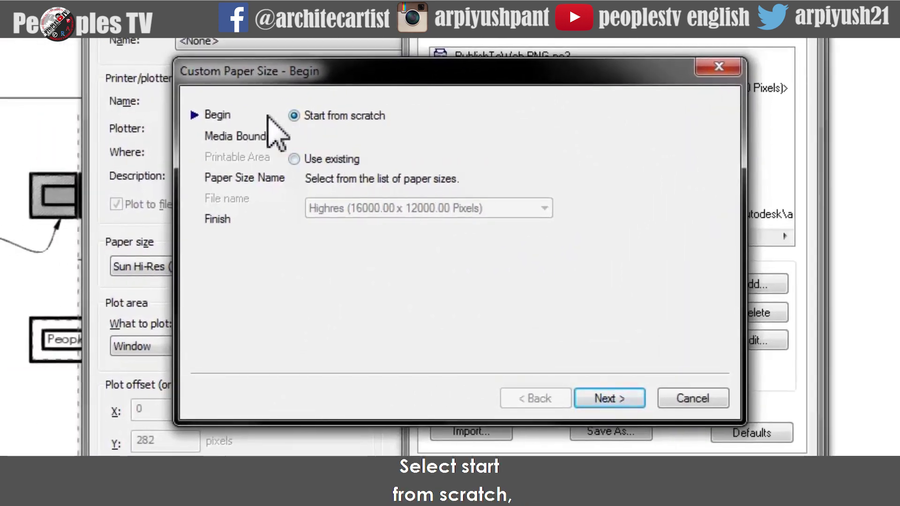
{"action": "left_click", "coordinate": [636, 402]}
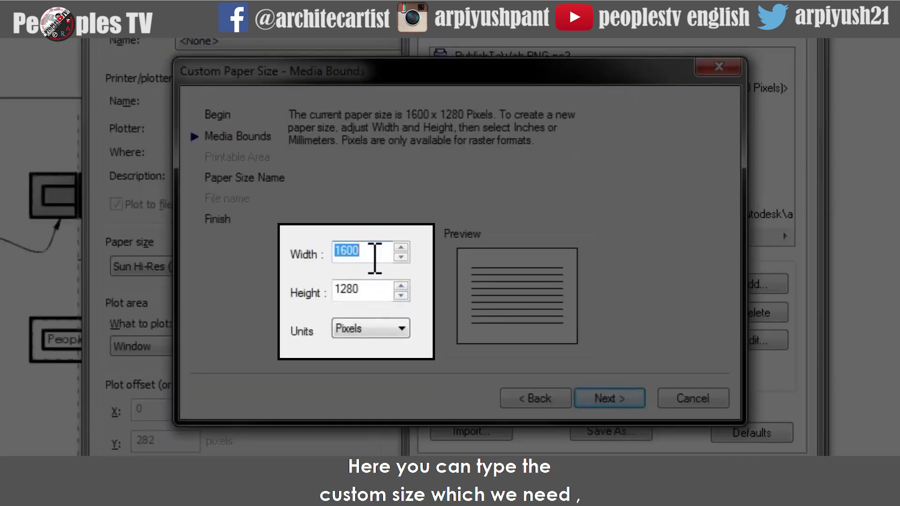
{"action": "type", "text": "8000"}
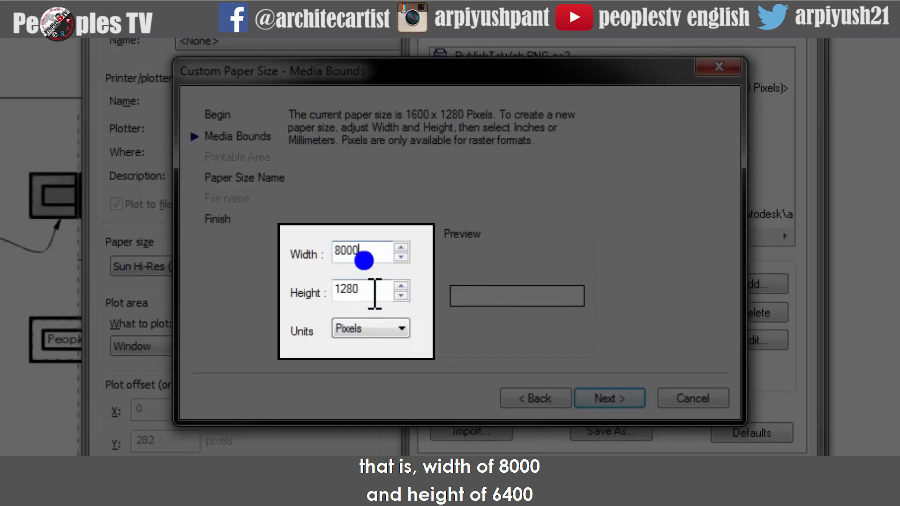
{"action": "type", "text": "64000"}
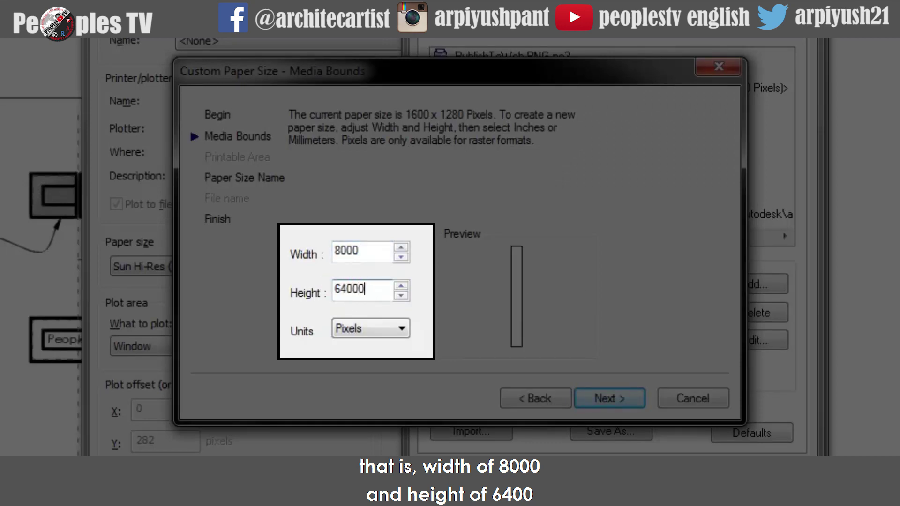
{"action": "key", "text": "BackSpace"}
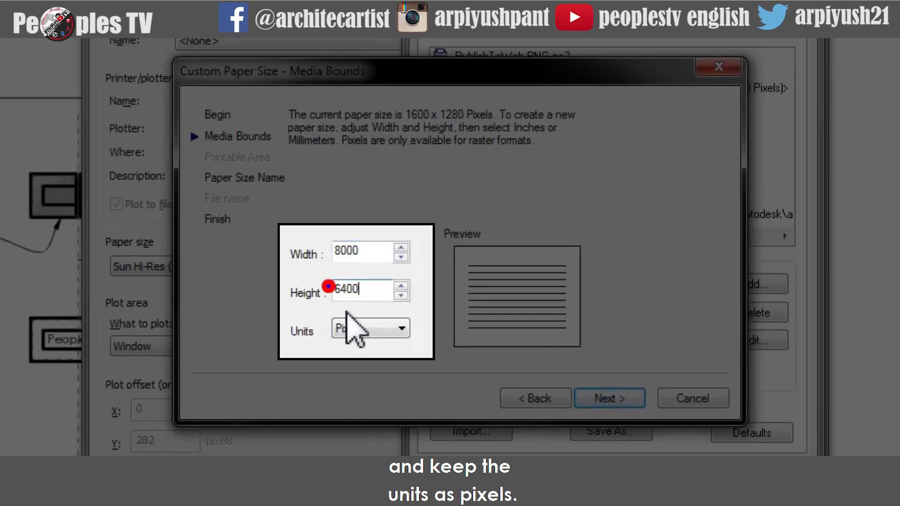
{"action": "left_click", "coordinate": [374, 329]}
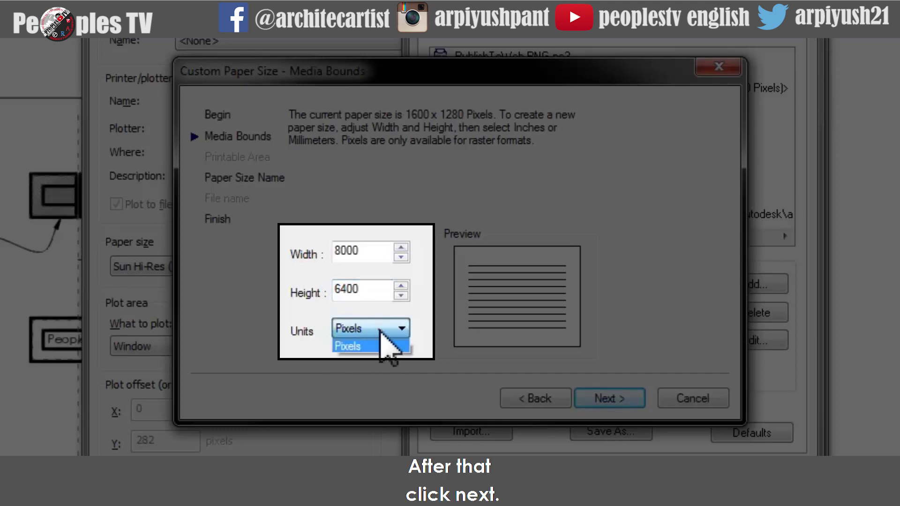
{"action": "left_click", "coordinate": [380, 340]}
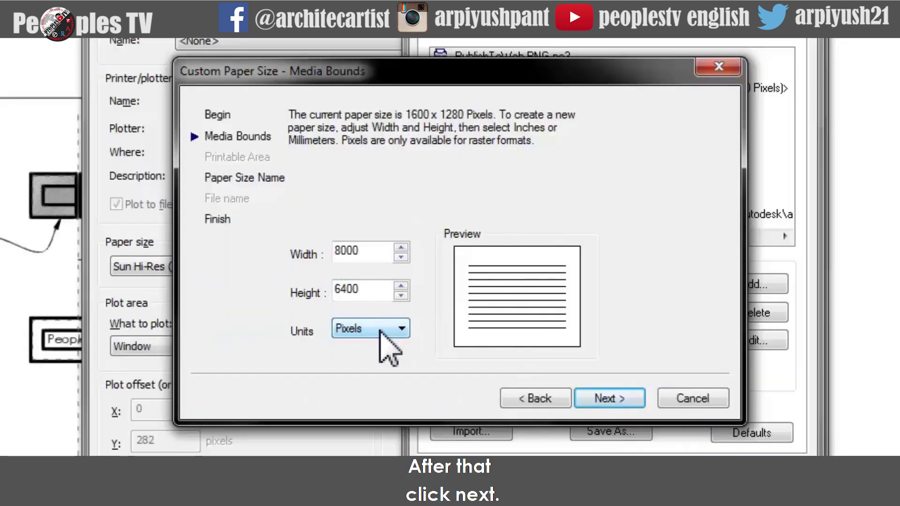
{"action": "left_click", "coordinate": [601, 397]}
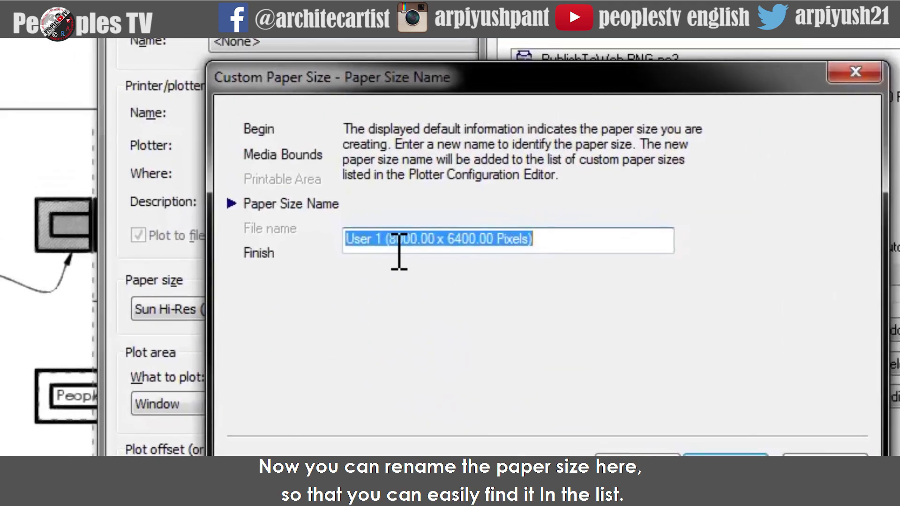
Name the new paper size Newhighres(8000.00 x 6400.00 Pixels) and finish creating it
{"action": "left_click_drag", "start_coordinate": [290, 208], "coordinate": [323, 207]}
{"action": "type", "text": "New"}
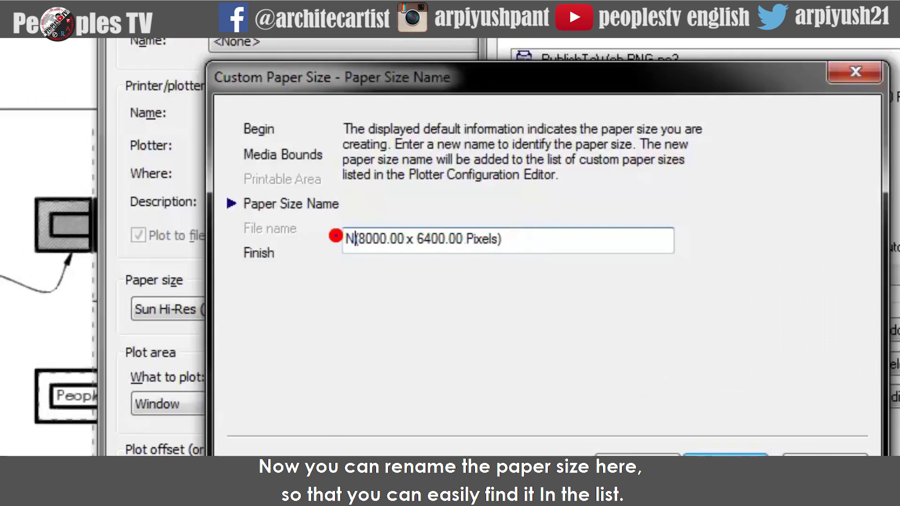
{"action": "type", "text": "highres"}
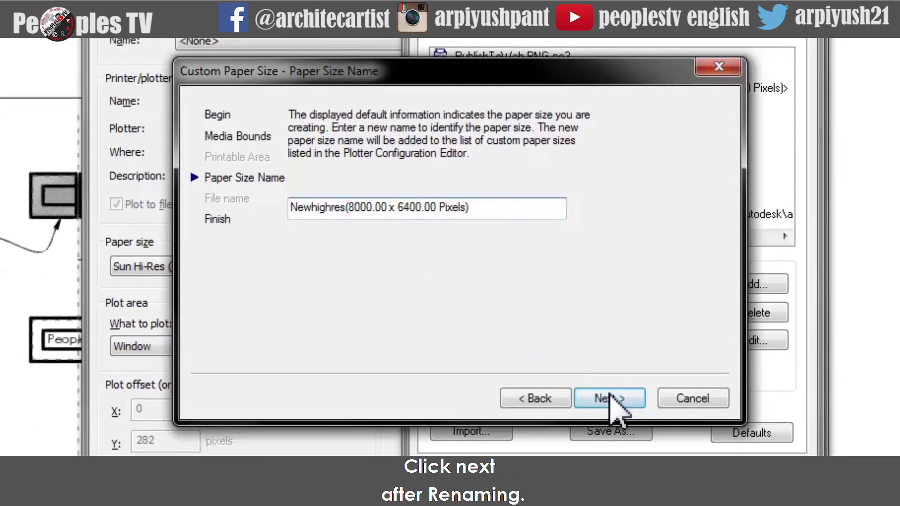
{"action": "left_click", "coordinate": [730, 468]}
{"action": "left_click", "coordinate": [612, 399]}
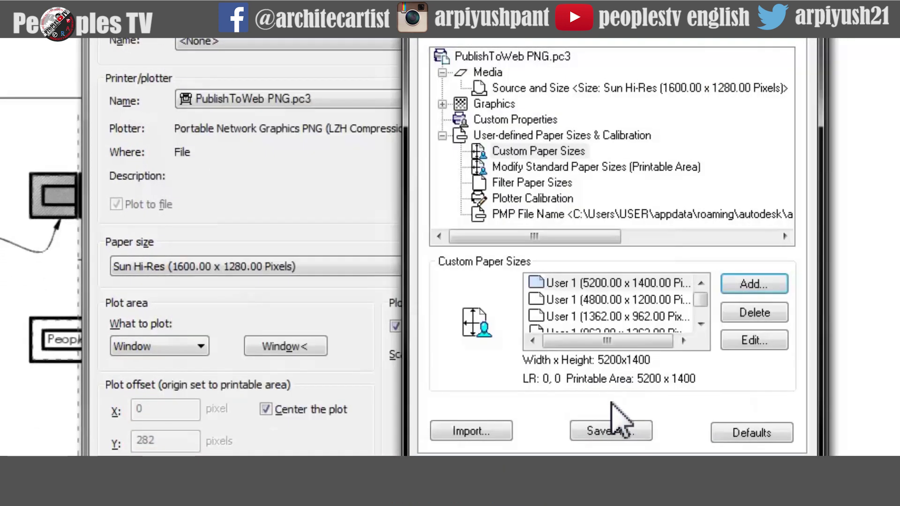
Select Newhighres in the list of custom paper sizes and accept the plotter configuration
{"action": "left_click", "coordinate": [701, 321]}
{"action": "left_click", "coordinate": [700, 320]}
{"action": "left_click", "coordinate": [700, 321]}
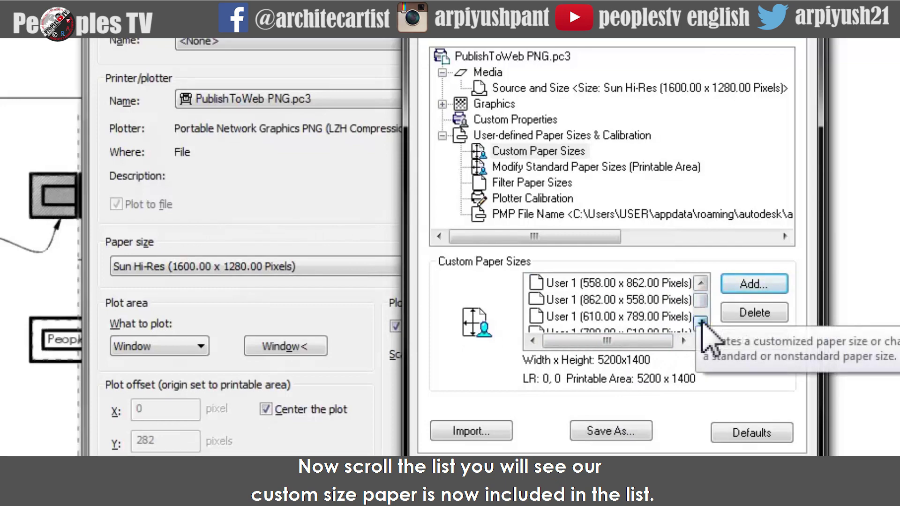
{"action": "left_click", "coordinate": [700, 321]}
{"action": "left_click", "coordinate": [700, 321]}
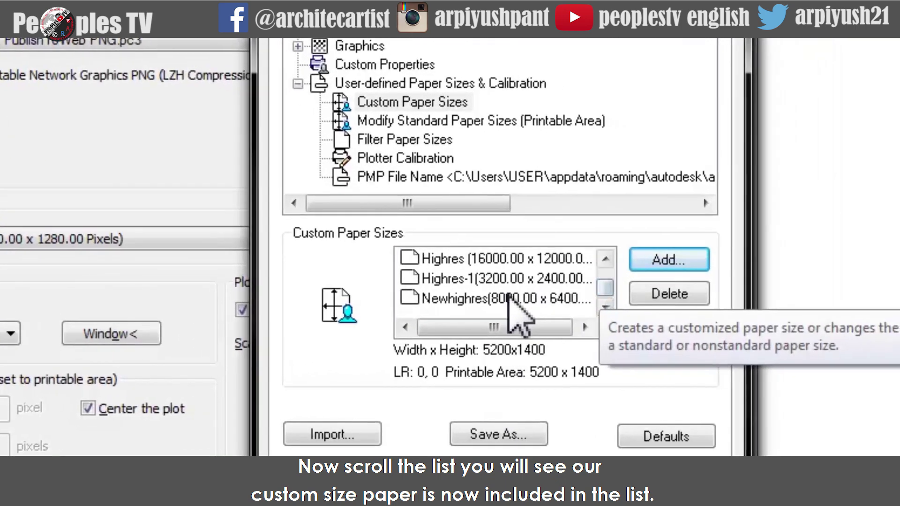
{"action": "left_click", "coordinate": [602, 315]}
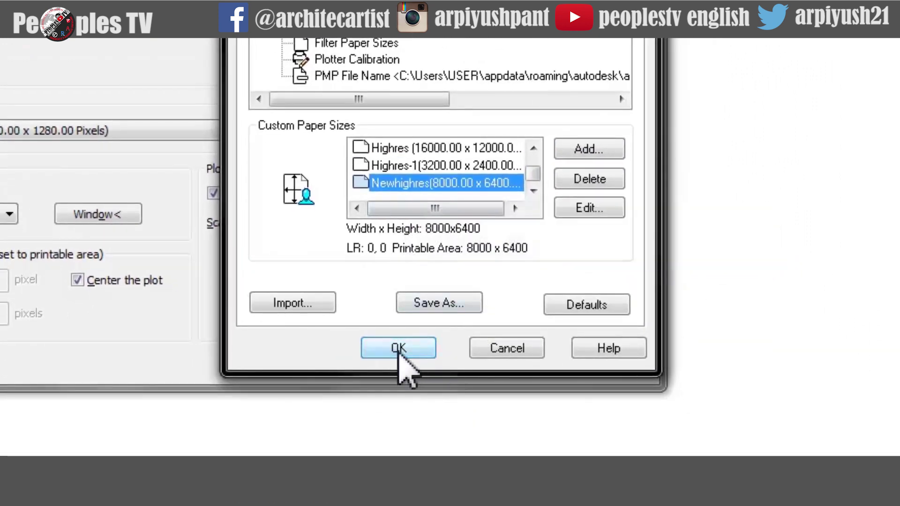
{"action": "left_click", "coordinate": [398, 349]}
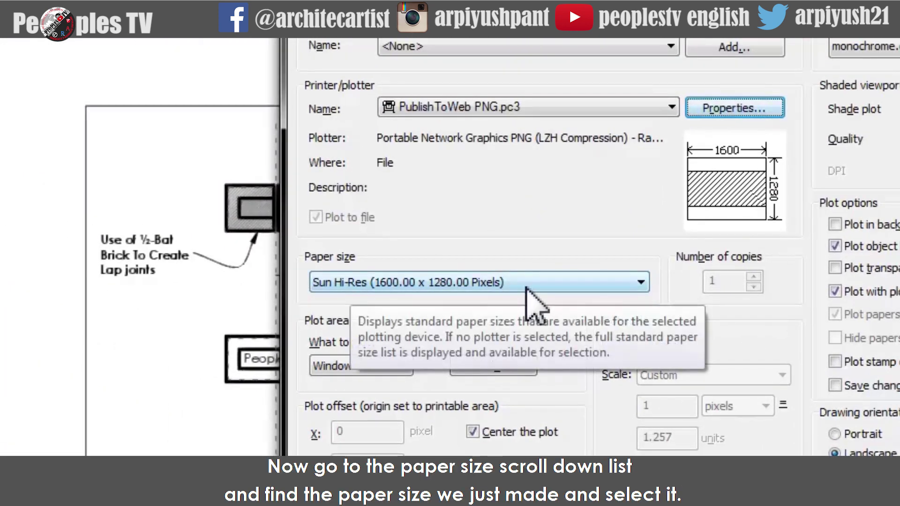
Set the plot's paper size to Newhighres(8000.00 x 6400.00 Pixels) and preview the plot
{"action": "left_click", "coordinate": [139, 132]}
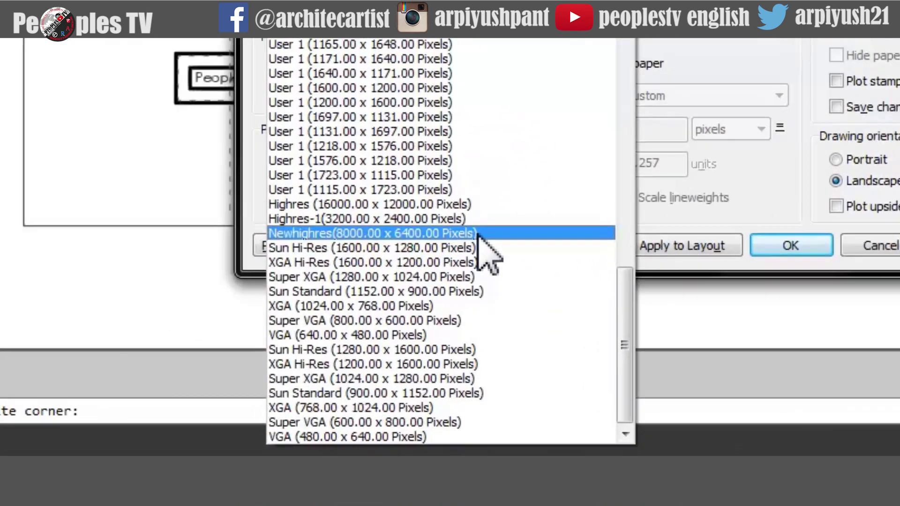
{"action": "left_click", "coordinate": [461, 223]}
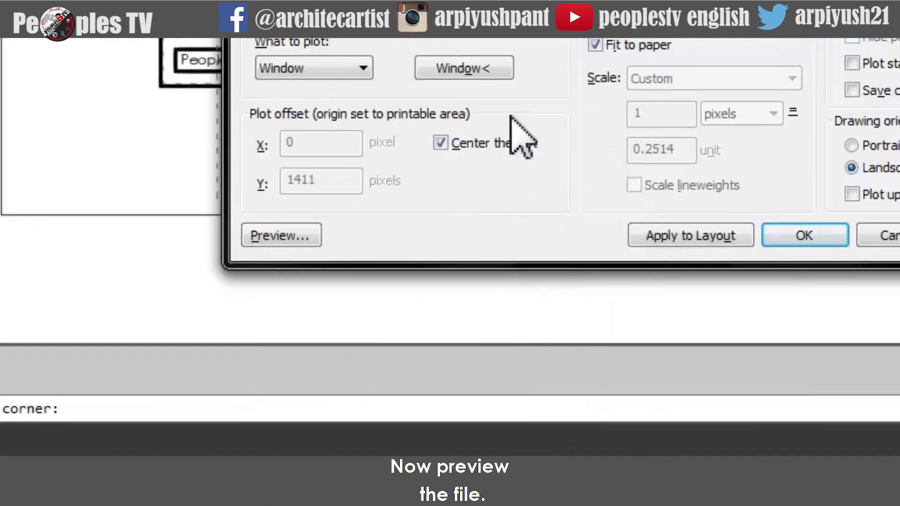
{"action": "left_click", "coordinate": [301, 236]}
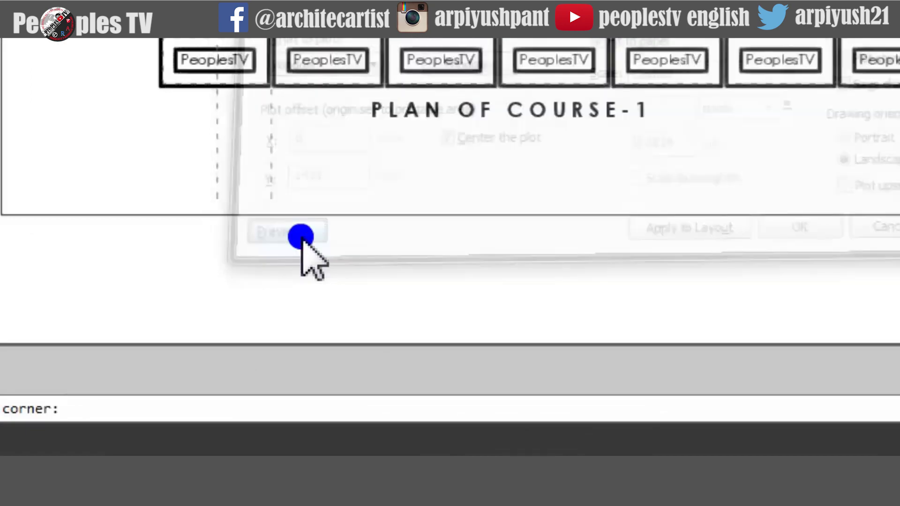